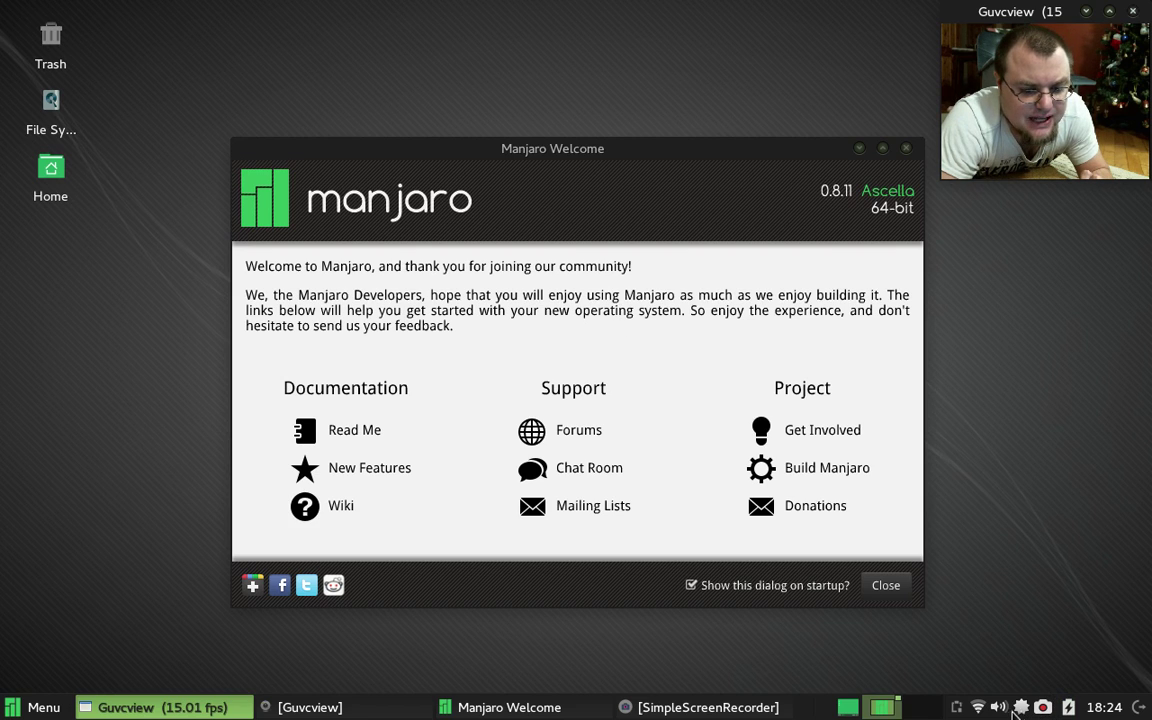
Check the battery and power status, and open the Package Manager.
click(1069, 707)
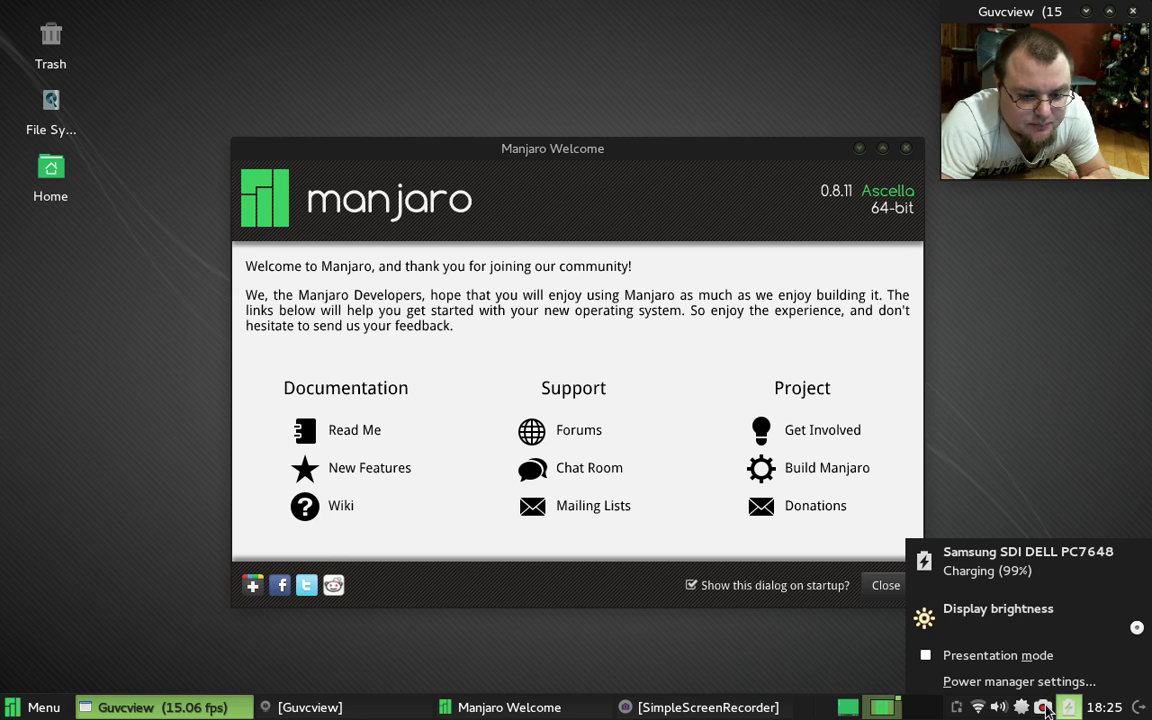
click(1046, 708)
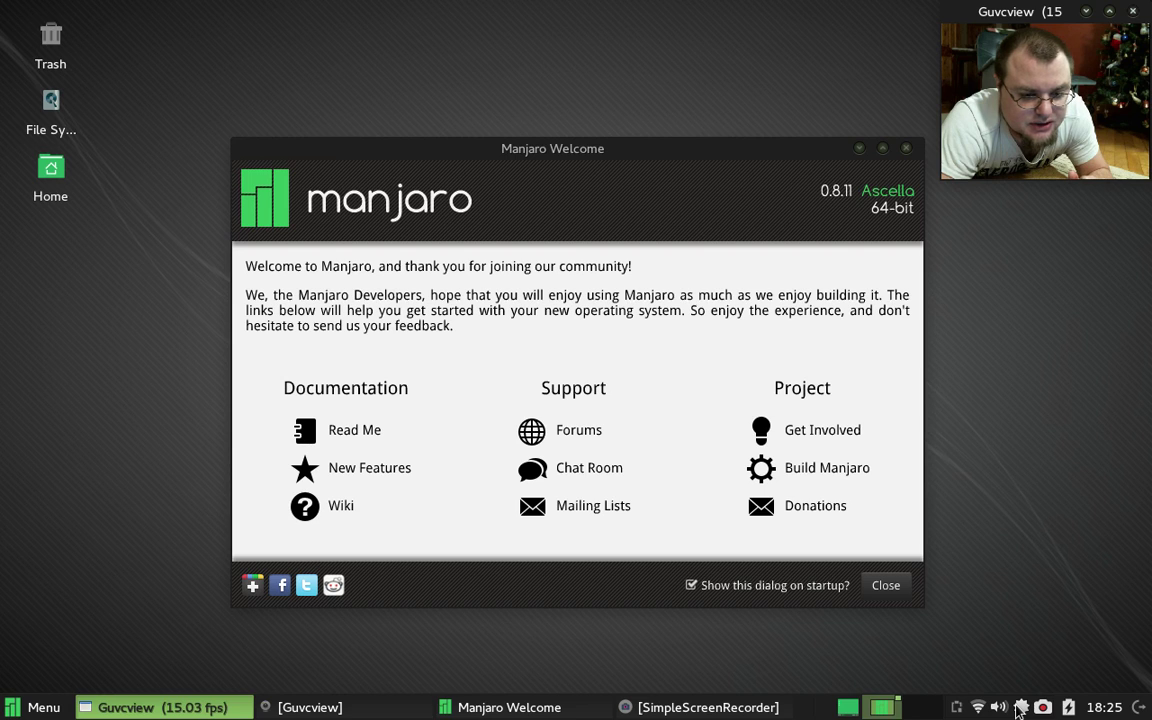
click(1018, 708)
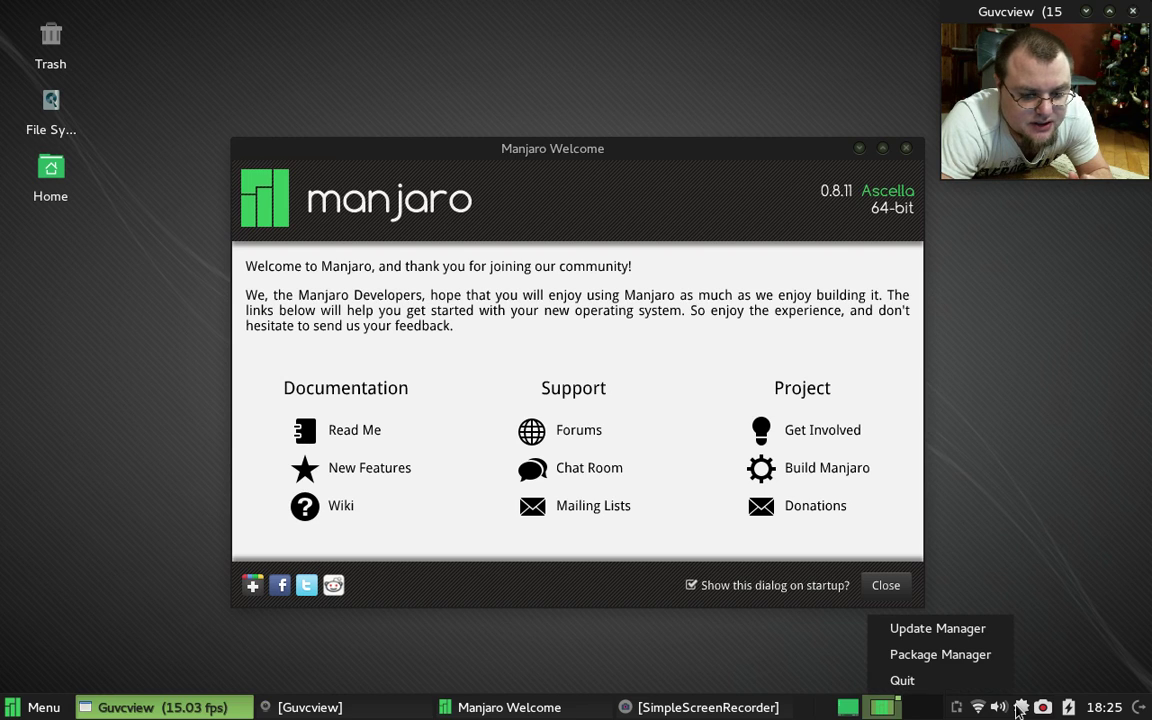
click(978, 656)
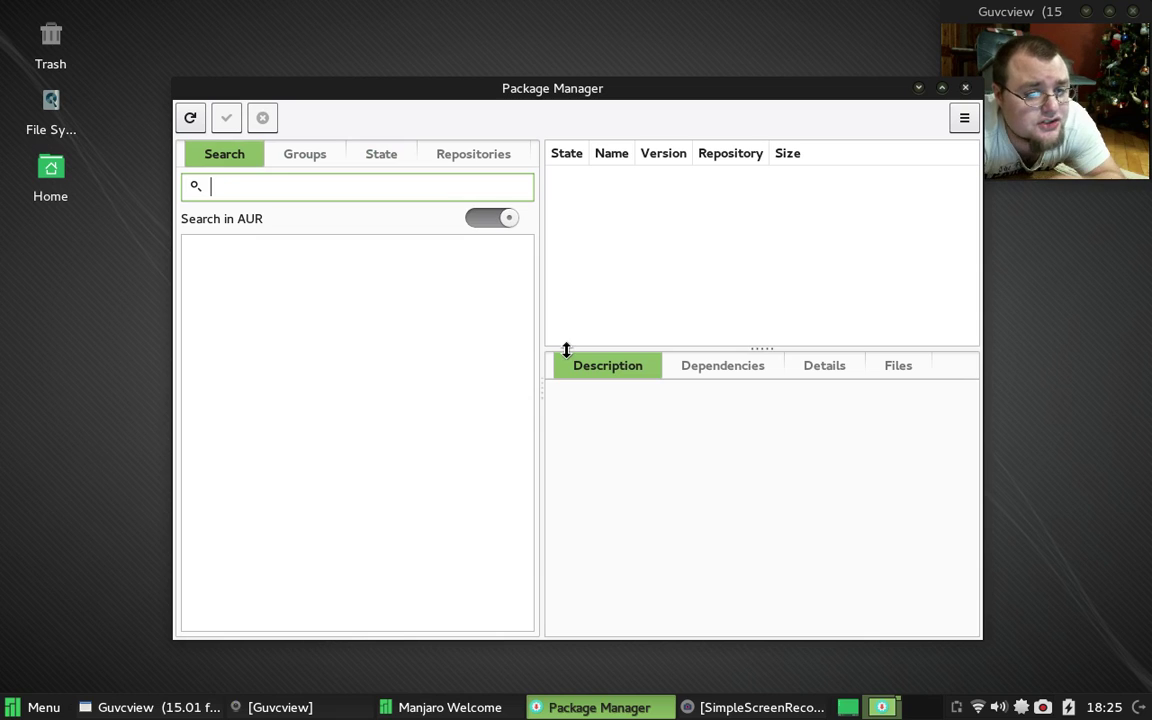
Minimize the Package Manager and close the Manjaro Welcome window.
click(919, 90)
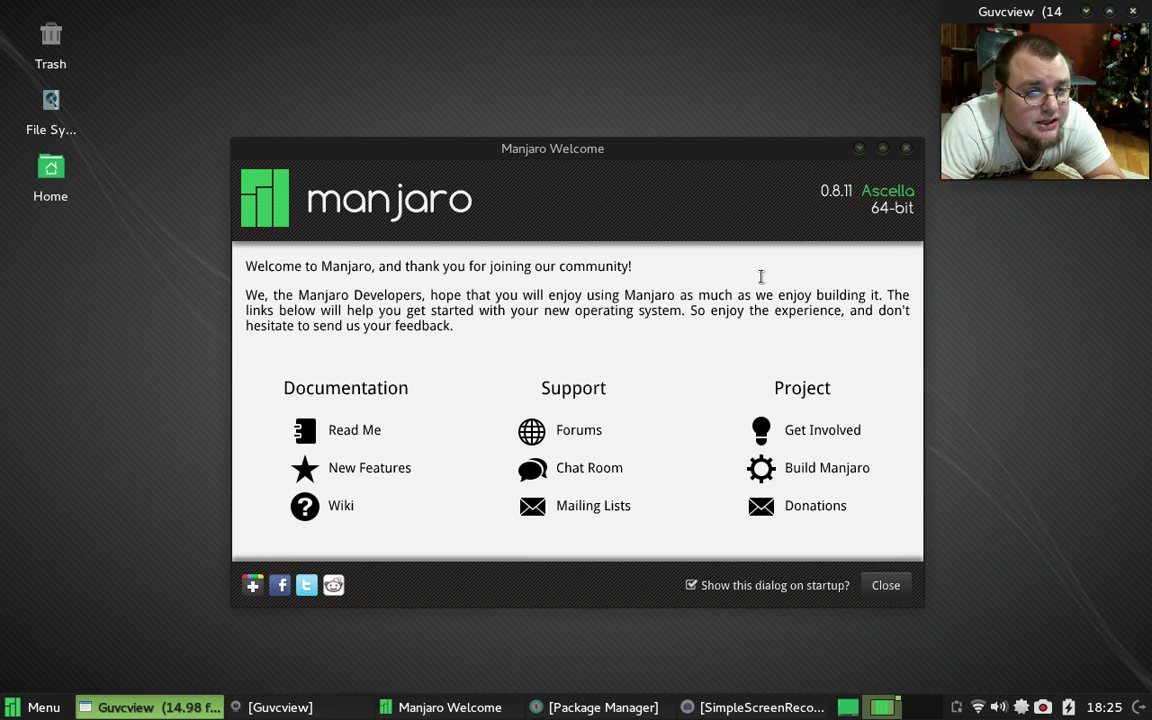
click(907, 149)
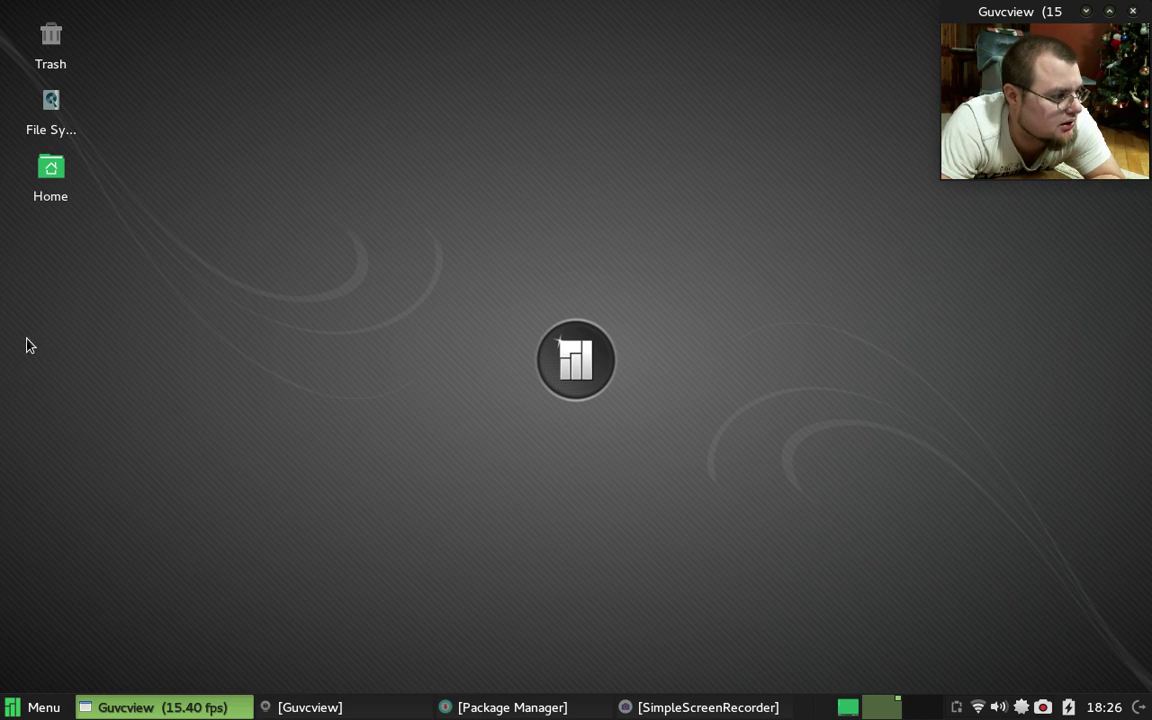
Browse the installed applications by category, covering All, Accessories, Development, Education, Games, Graphics and Internet.
click(29, 705)
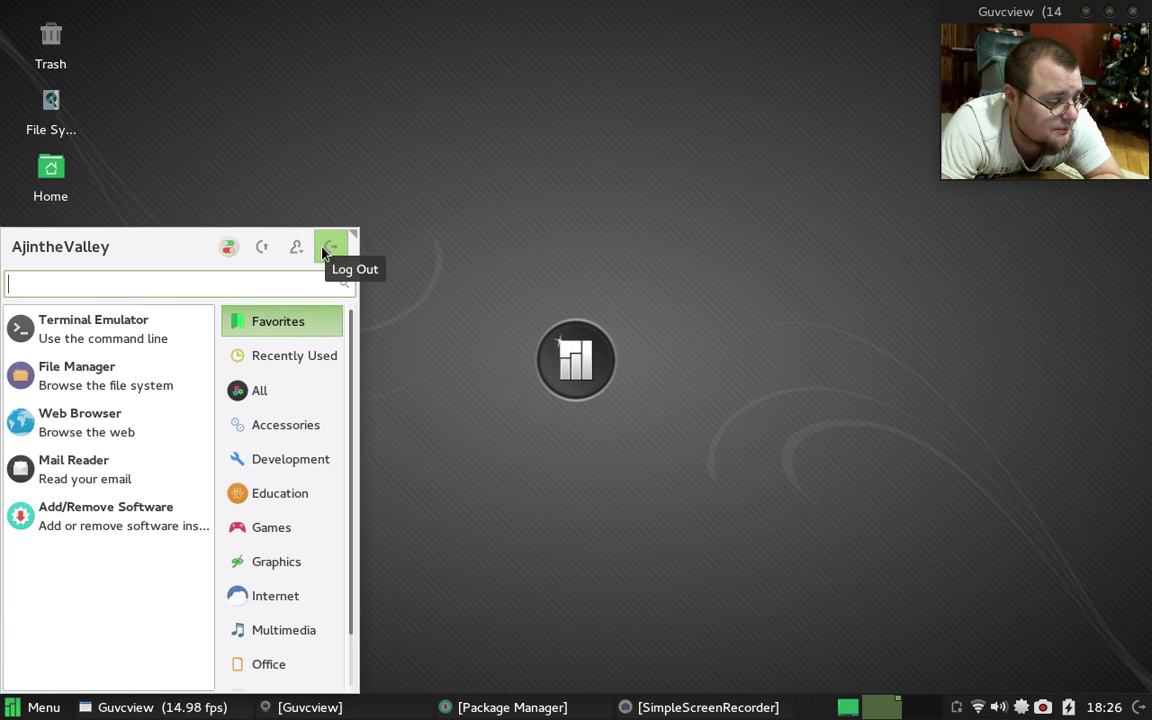
click(268, 389)
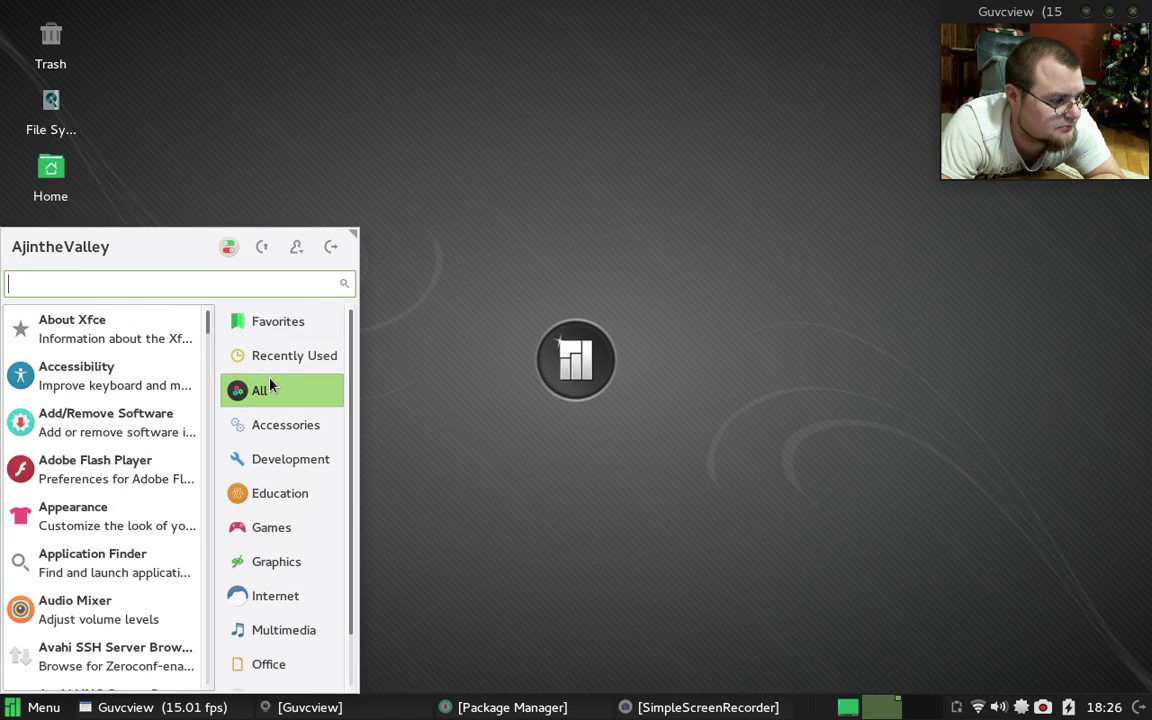
click(268, 436)
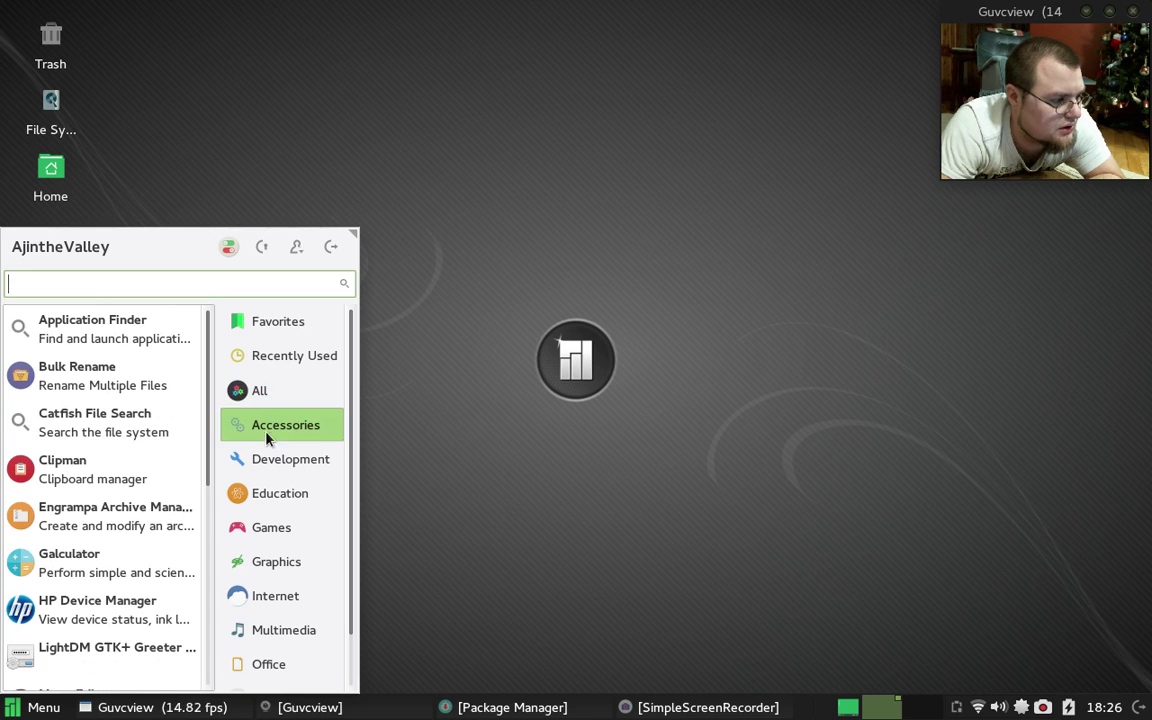
click(258, 495)
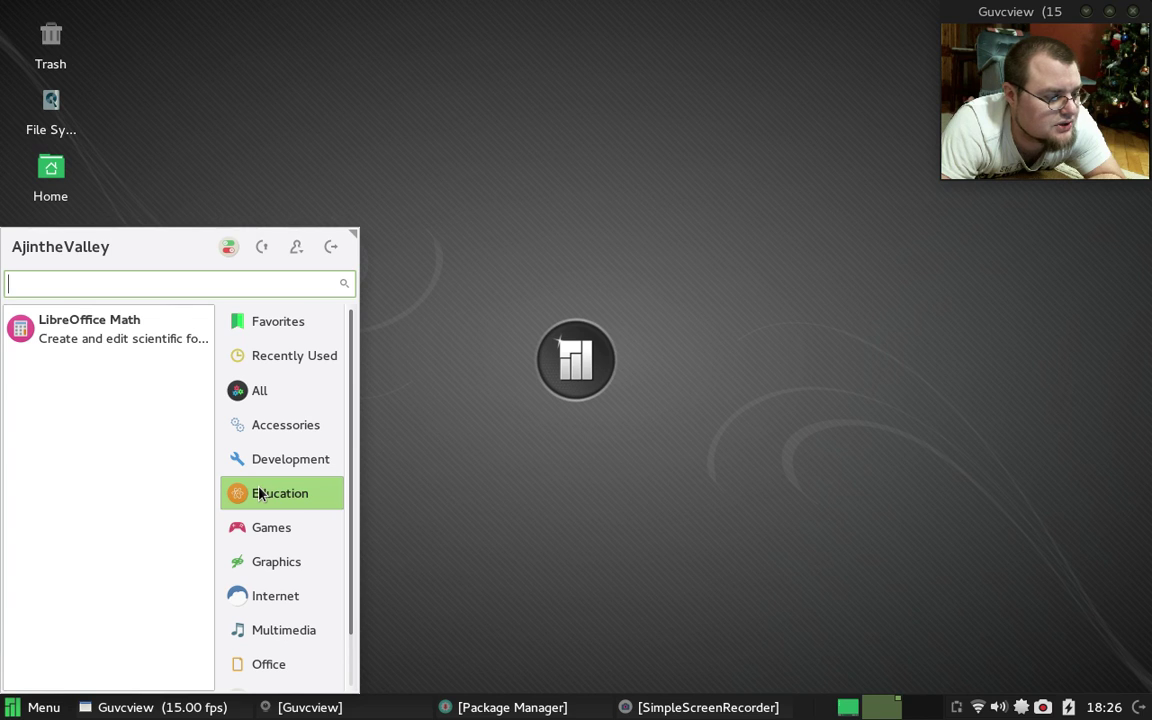
click(264, 472)
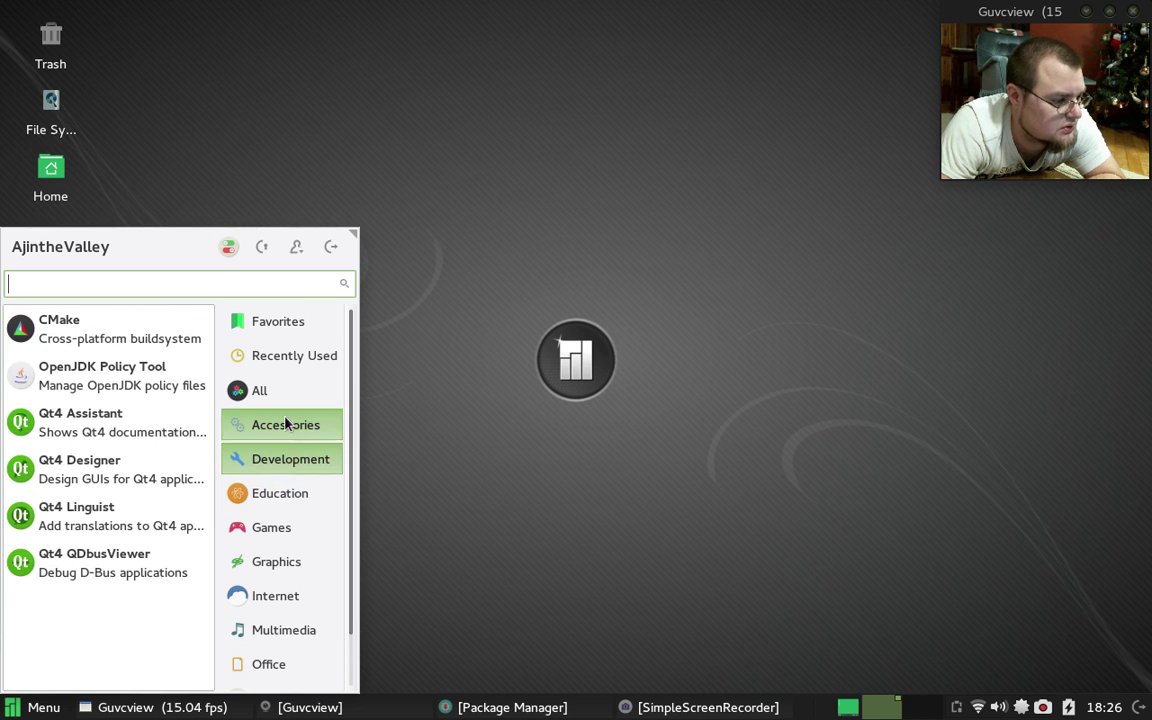
click(285, 424)
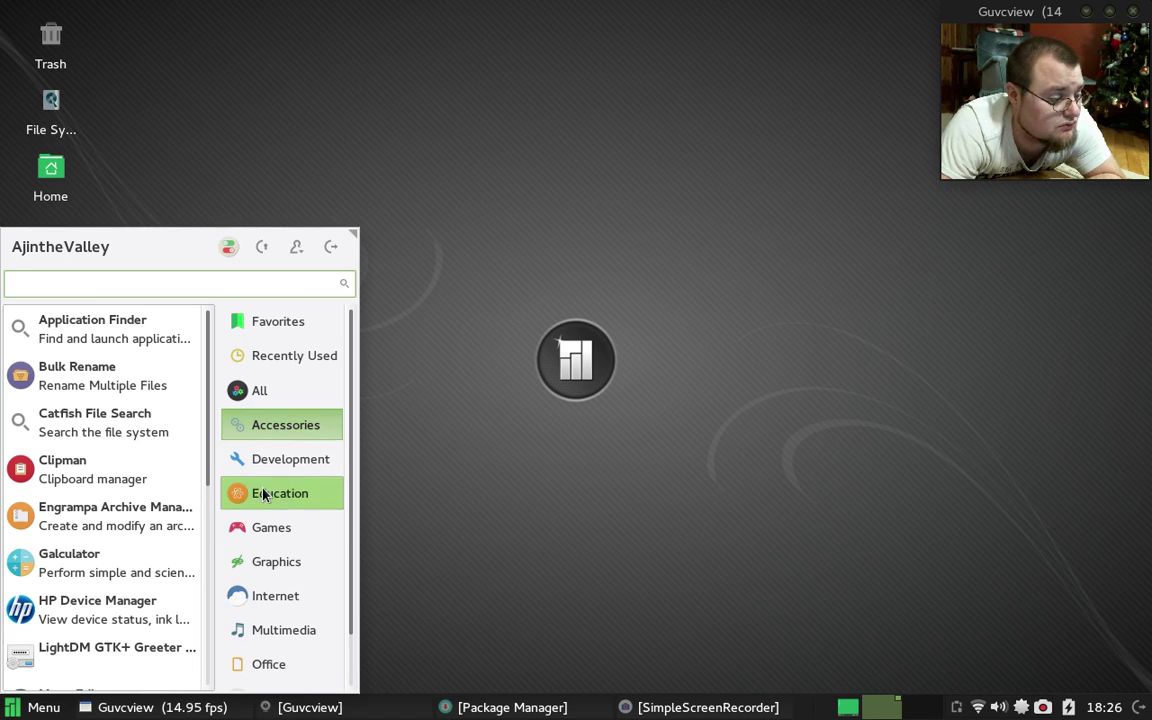
click(257, 538)
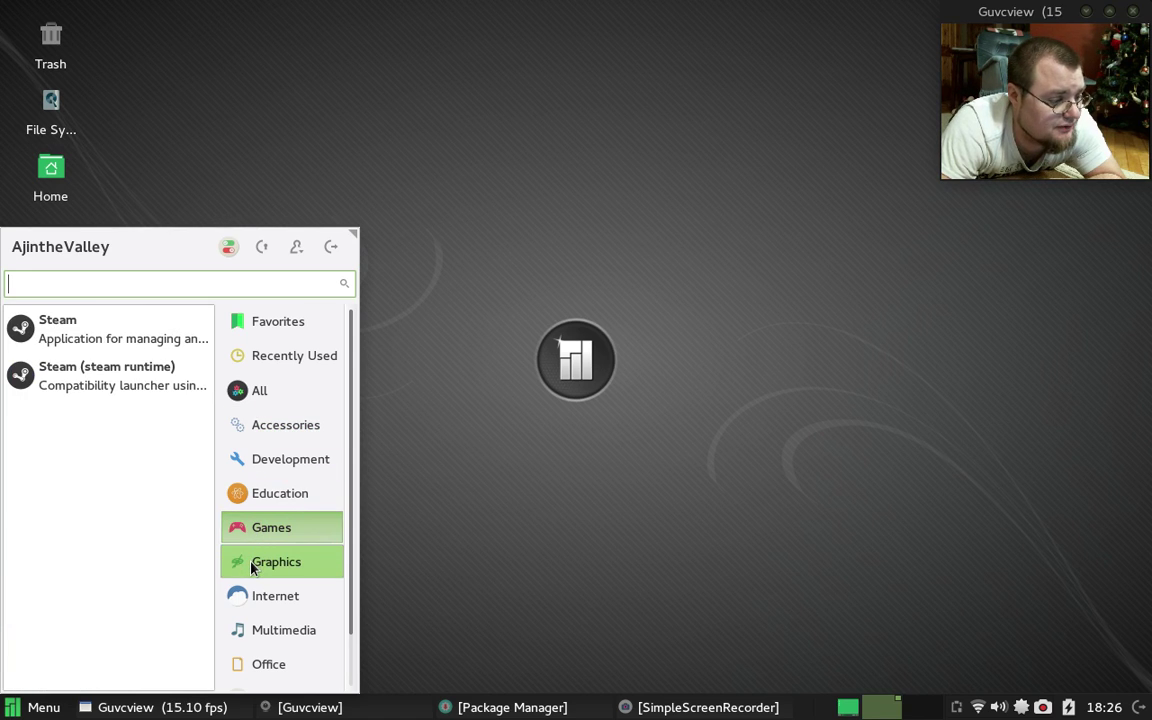
click(253, 568)
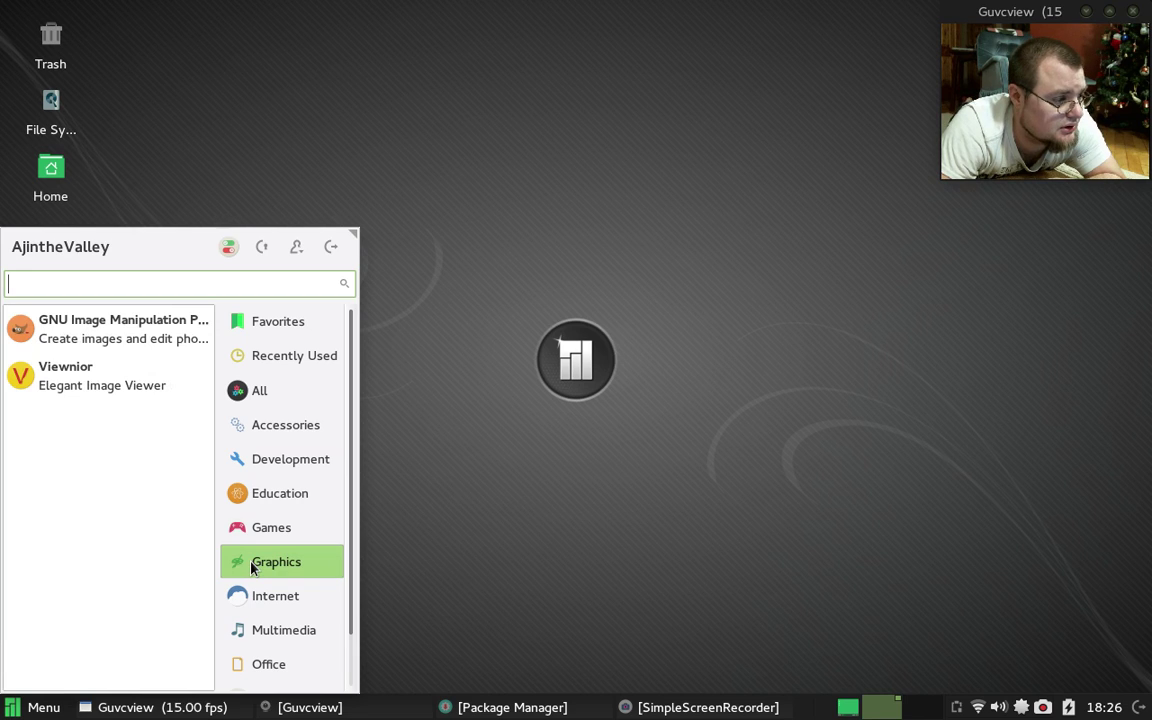
click(253, 597)
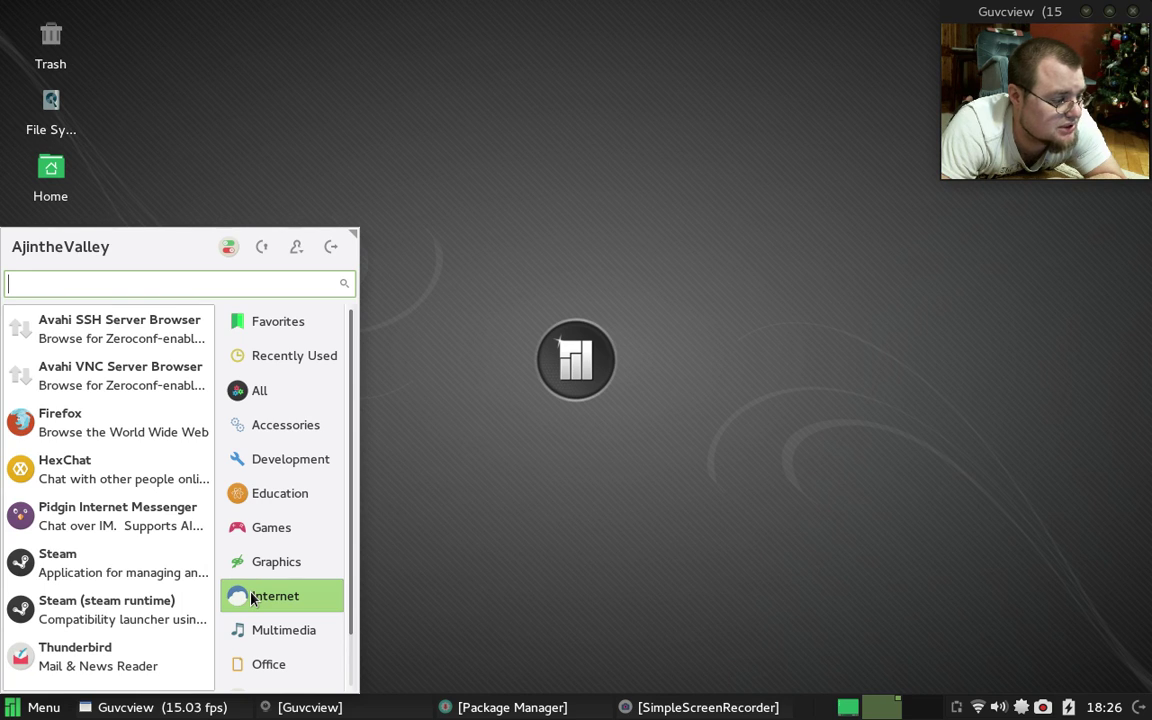
Examine the full application lists in the Multimedia, Office, Settings and System categories.
click(248, 635)
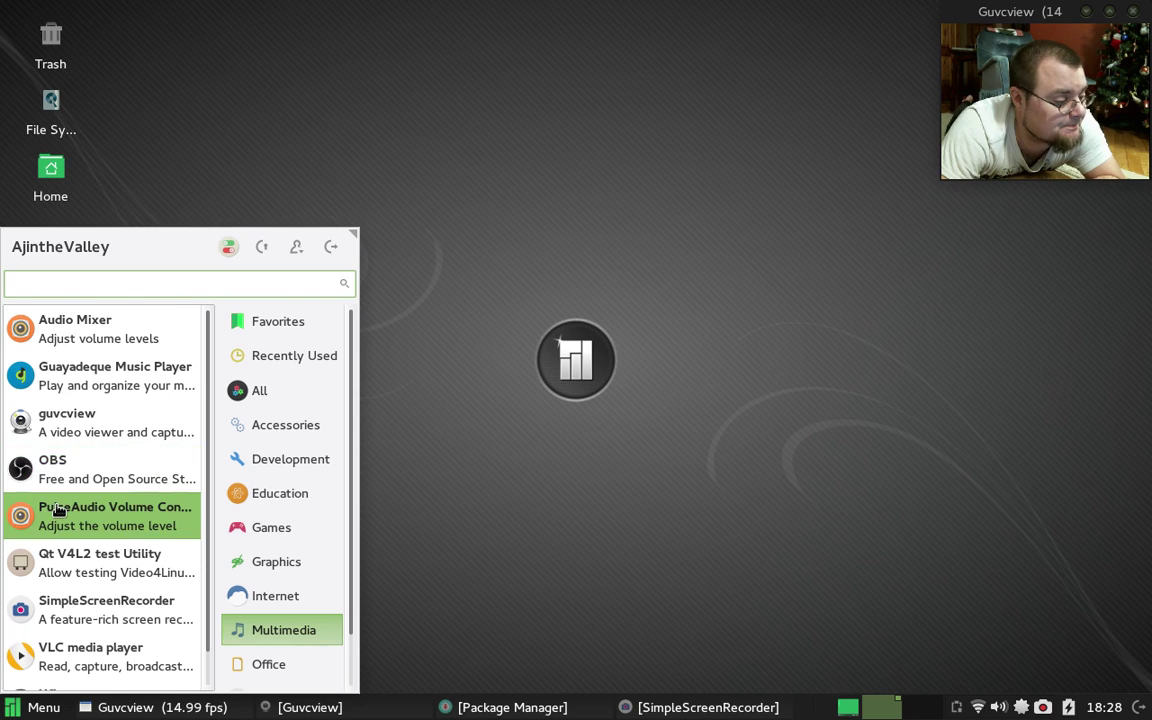
scroll(58, 512, down, 1)
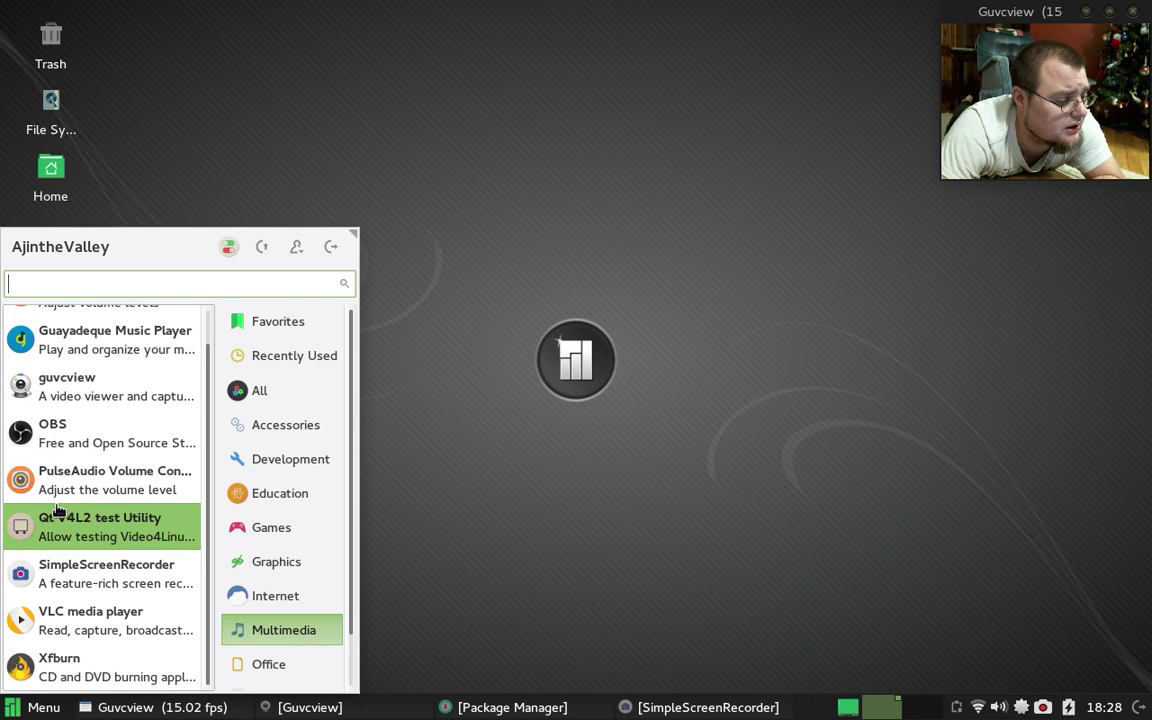
click(266, 670)
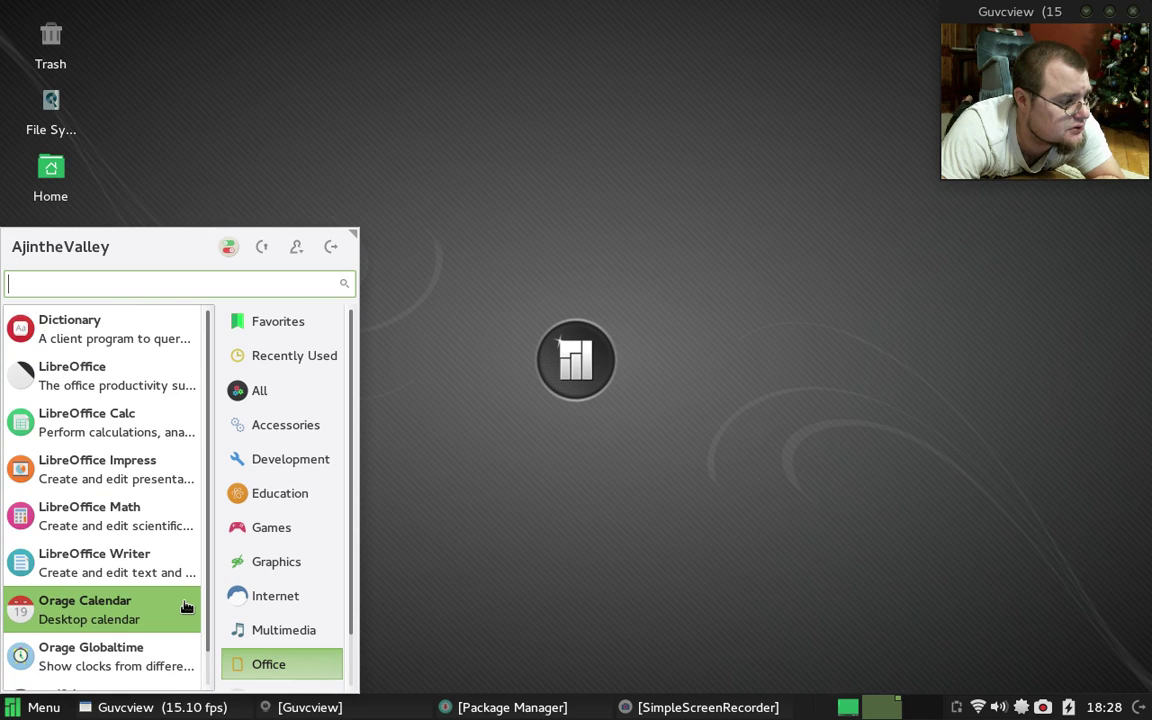
scroll(185, 607, down, 1)
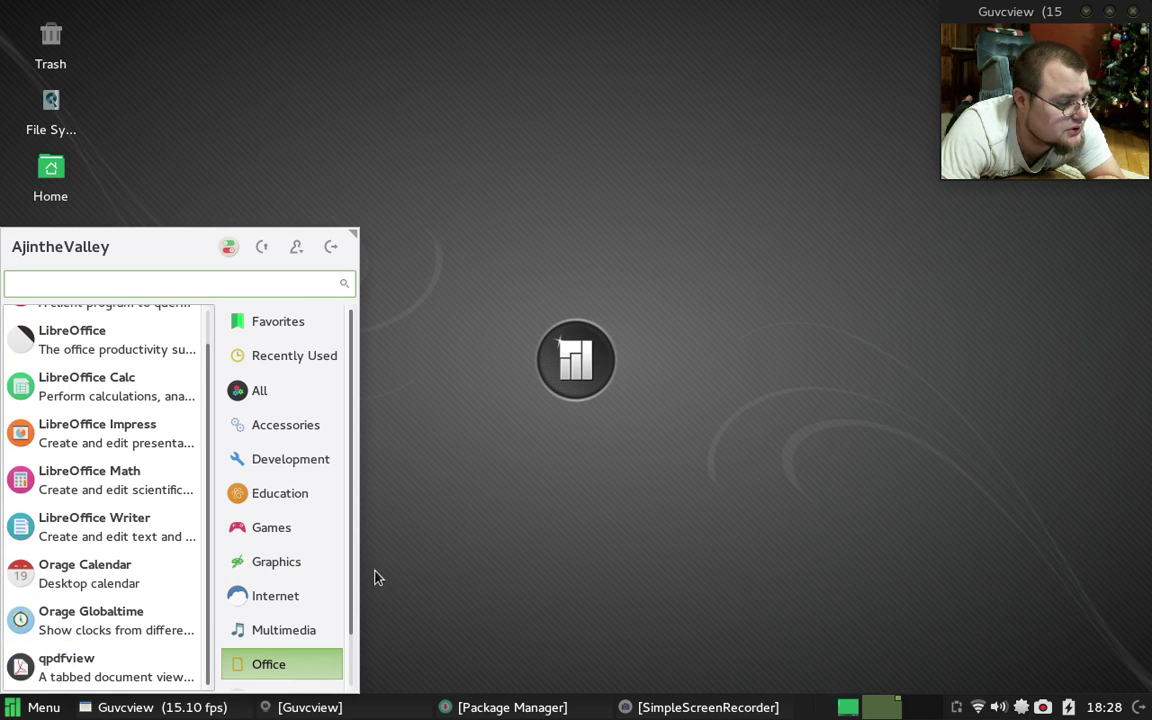
scroll(321, 591, down, 2)
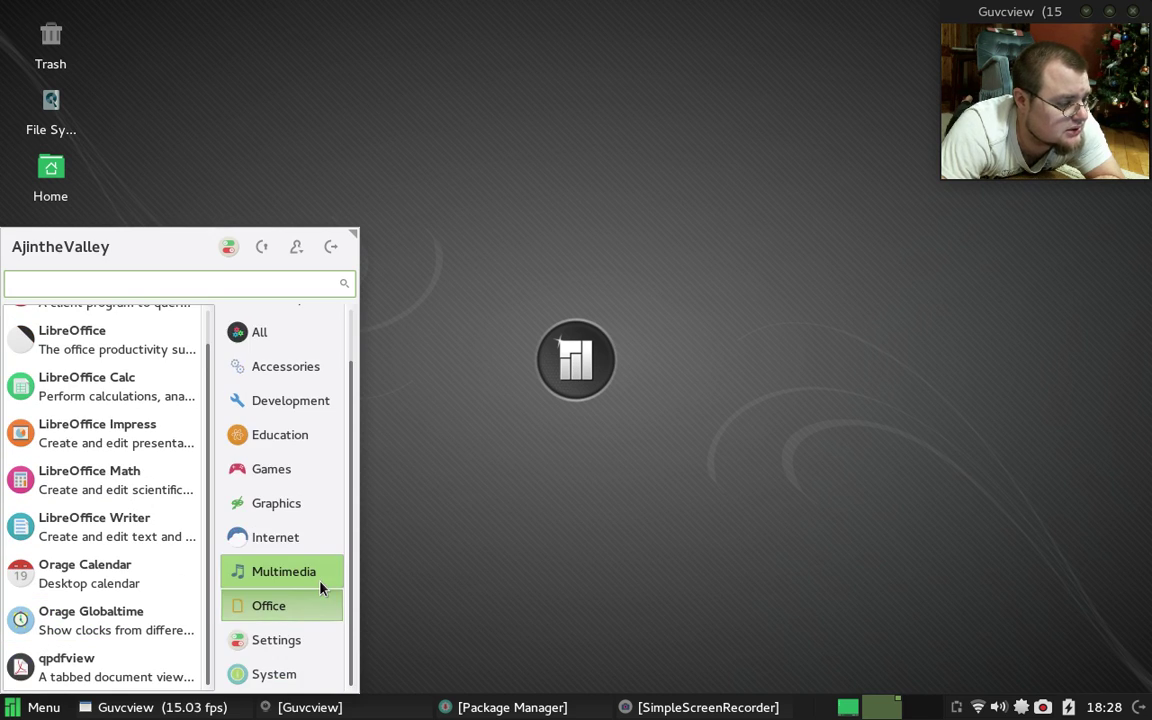
click(277, 640)
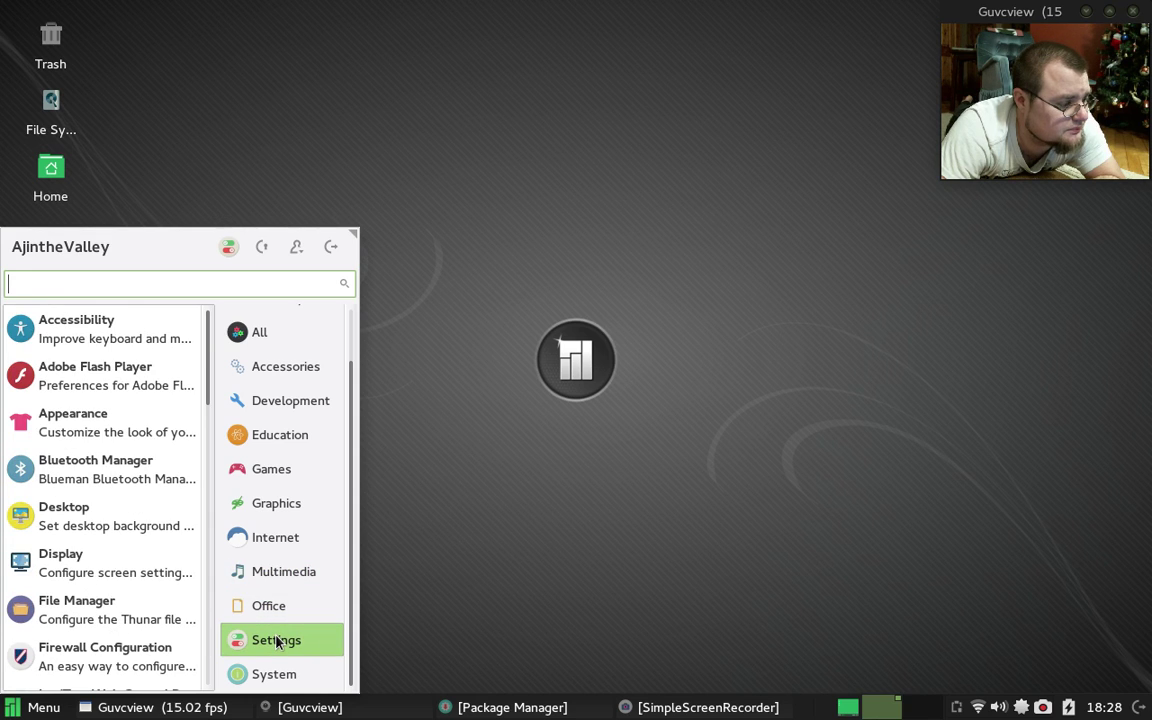
click(262, 672)
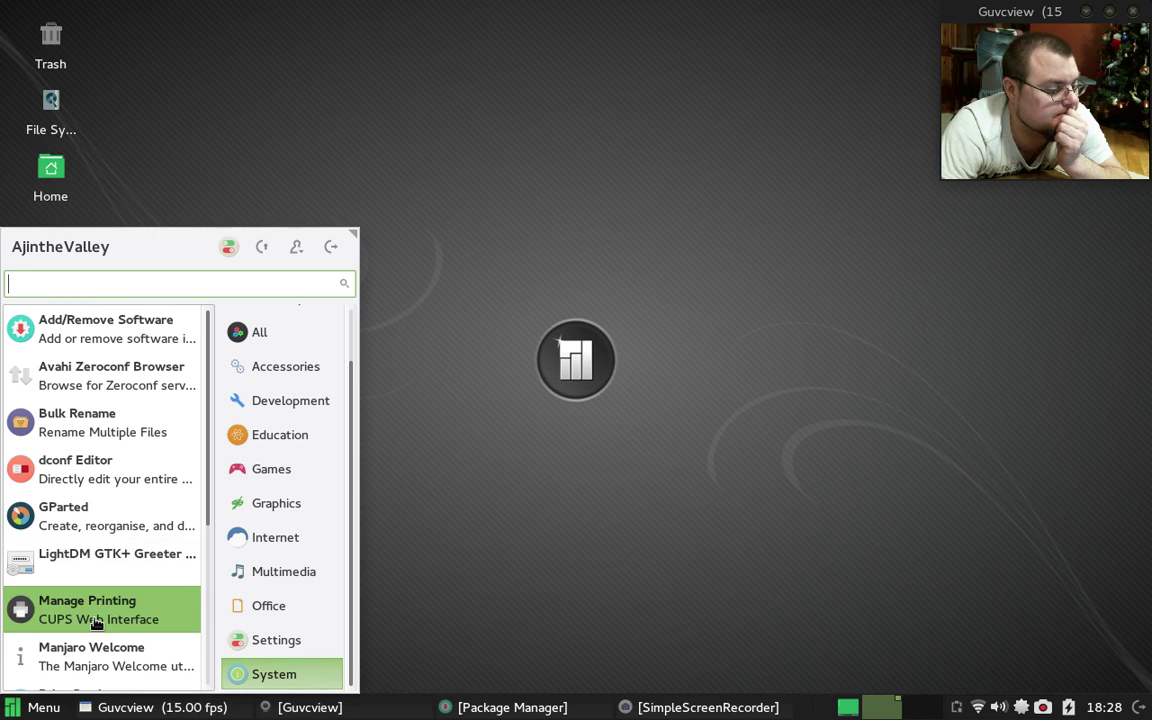
scroll(98, 625, down, 5)
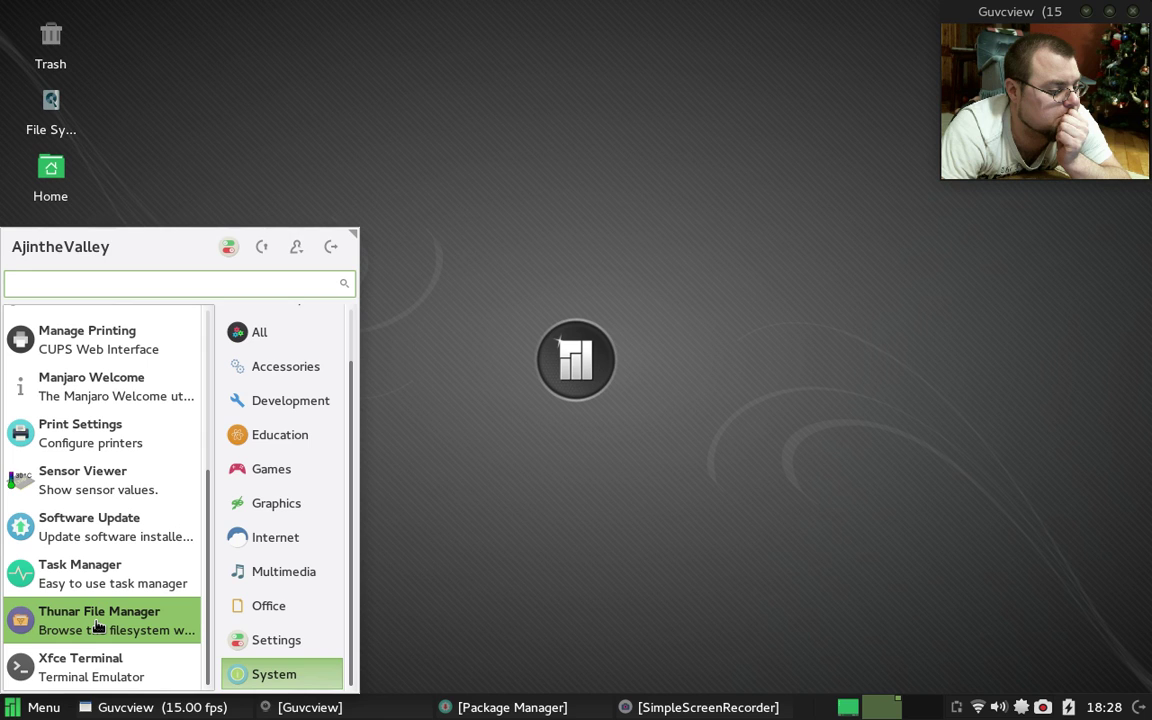
Try to run htop in a new Xfce Terminal window, and close the terminal.
click(84, 660)
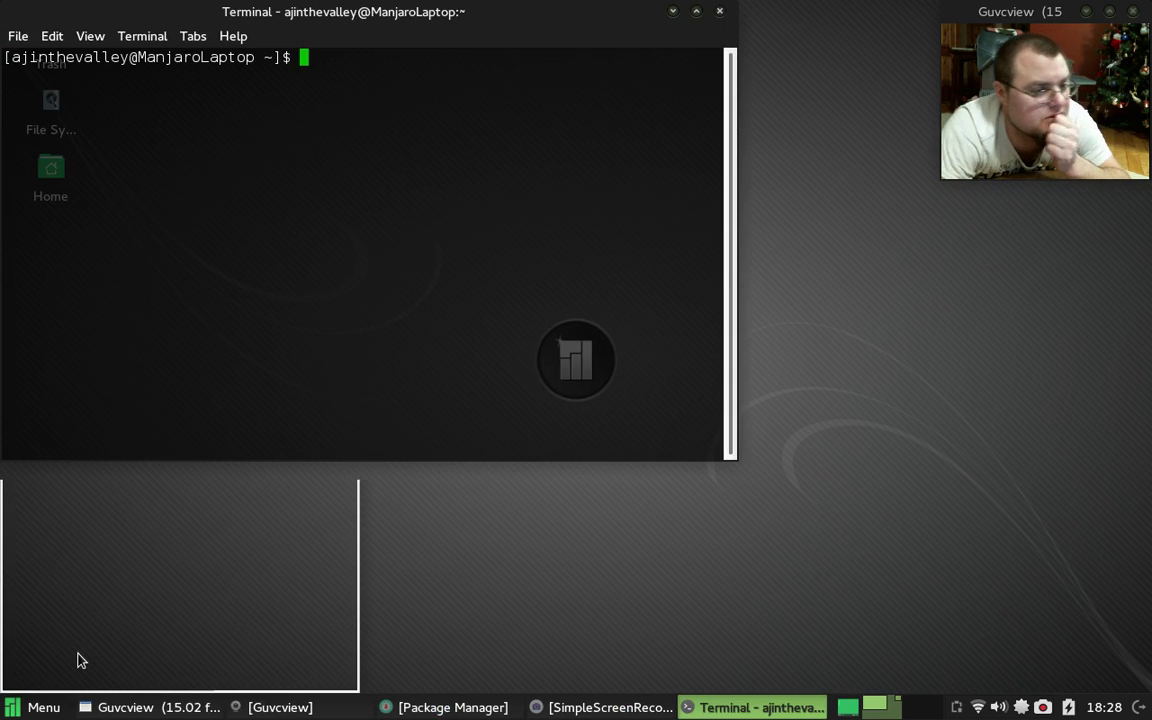
text(htop)
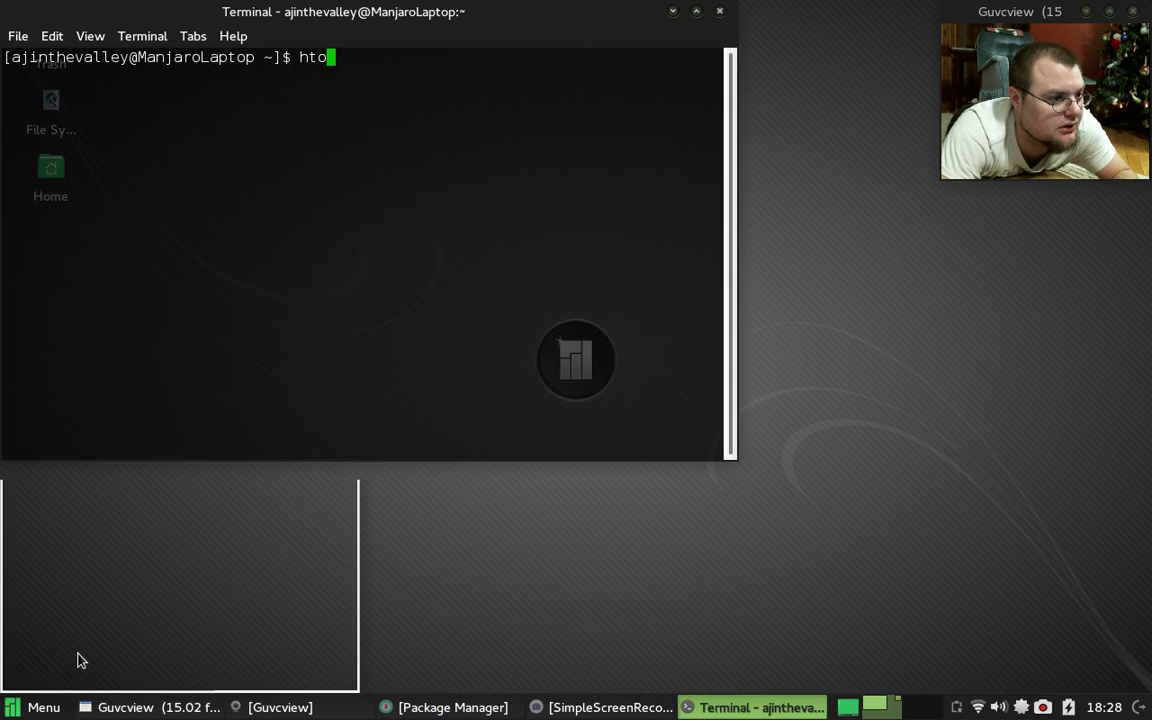
key(Return)
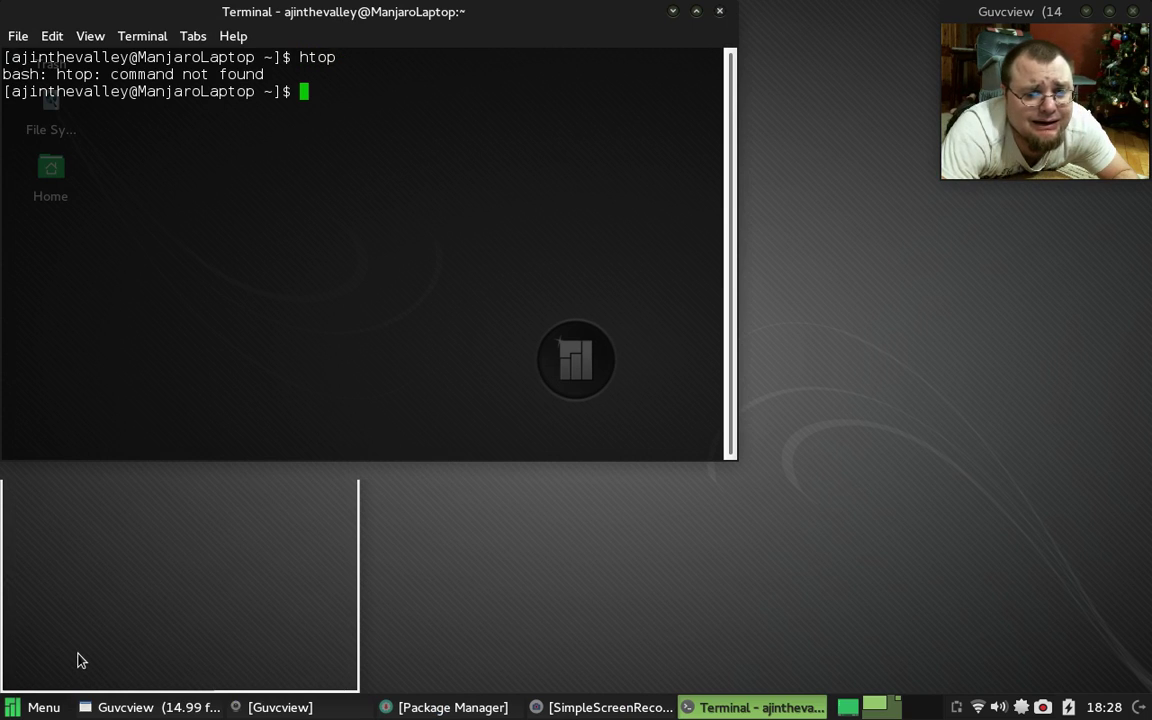
click(721, 15)
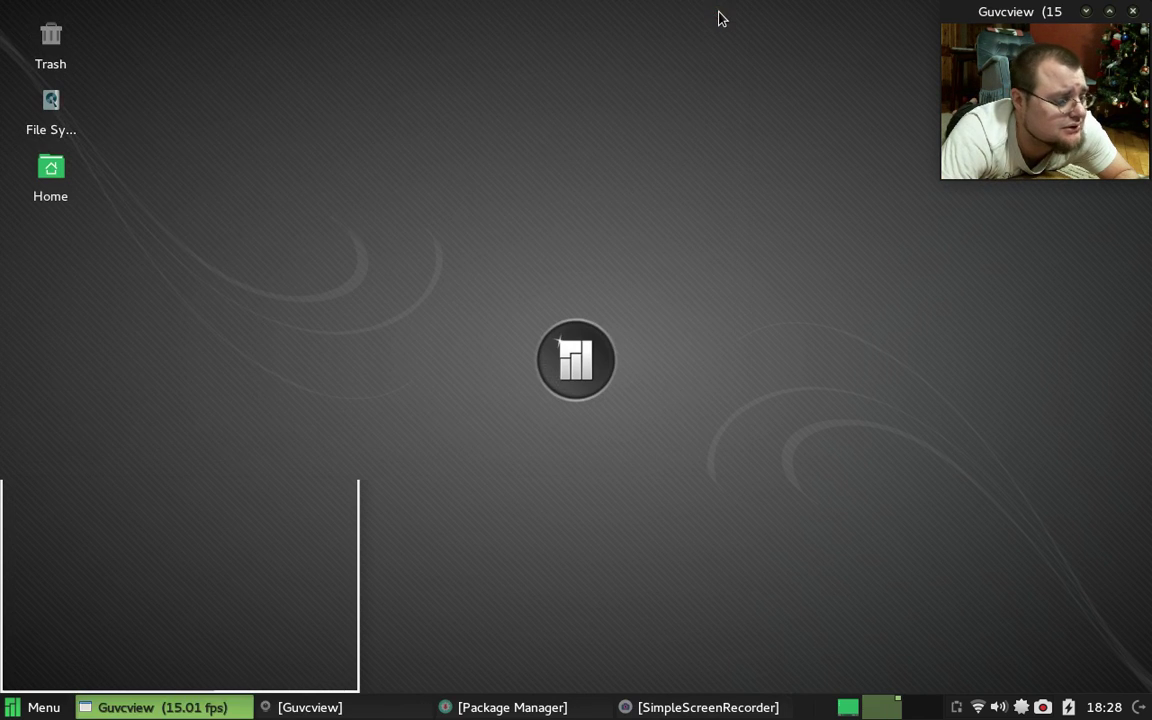
Search the installed applications for htop, and clear the search.
key(super)
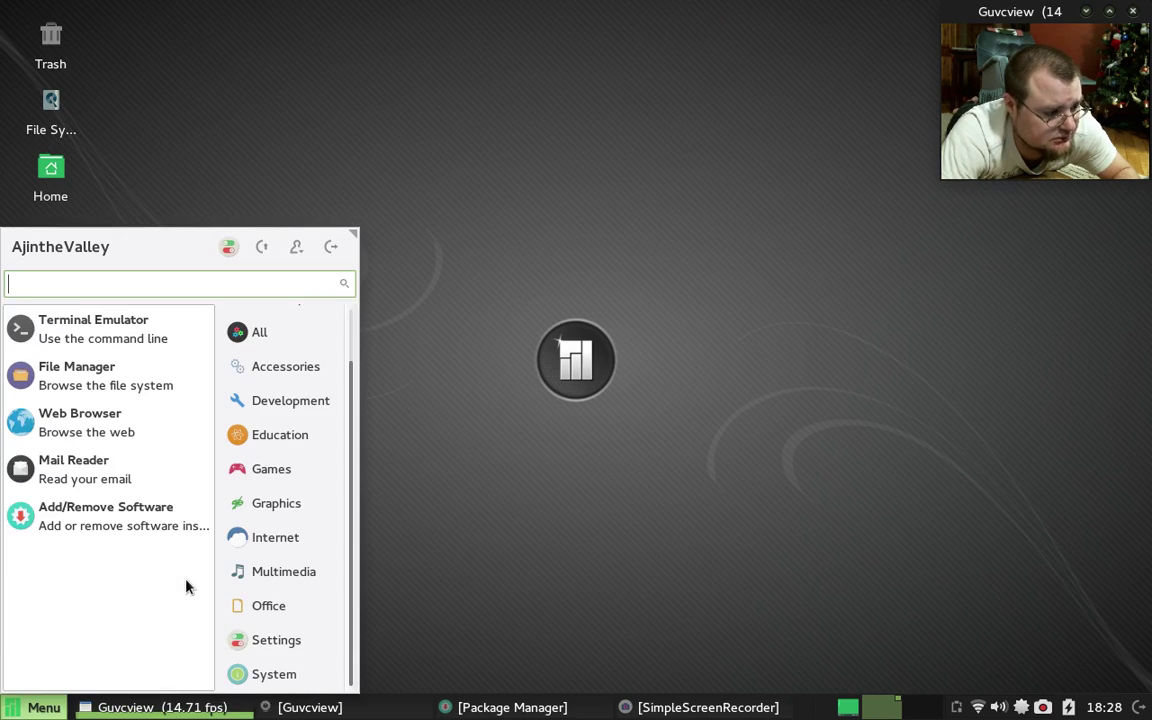
text(htop)
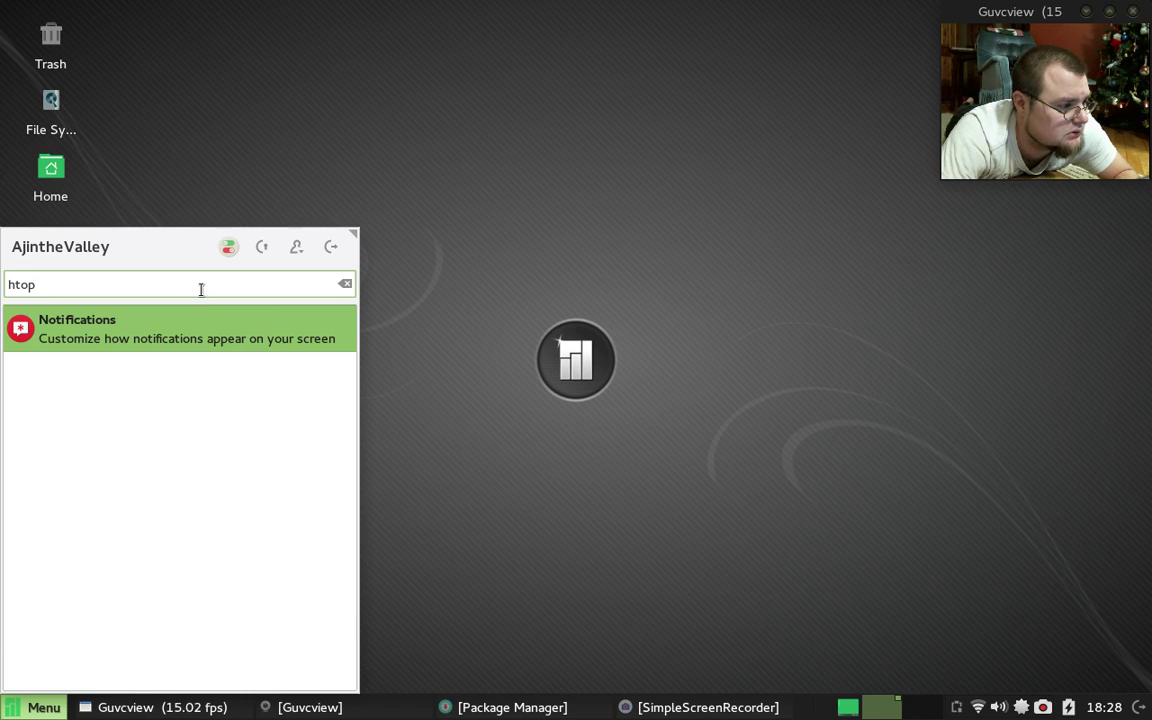
key(BackSpace)
key(BackSpace)
key(BackSpace)
key(BackSpace)
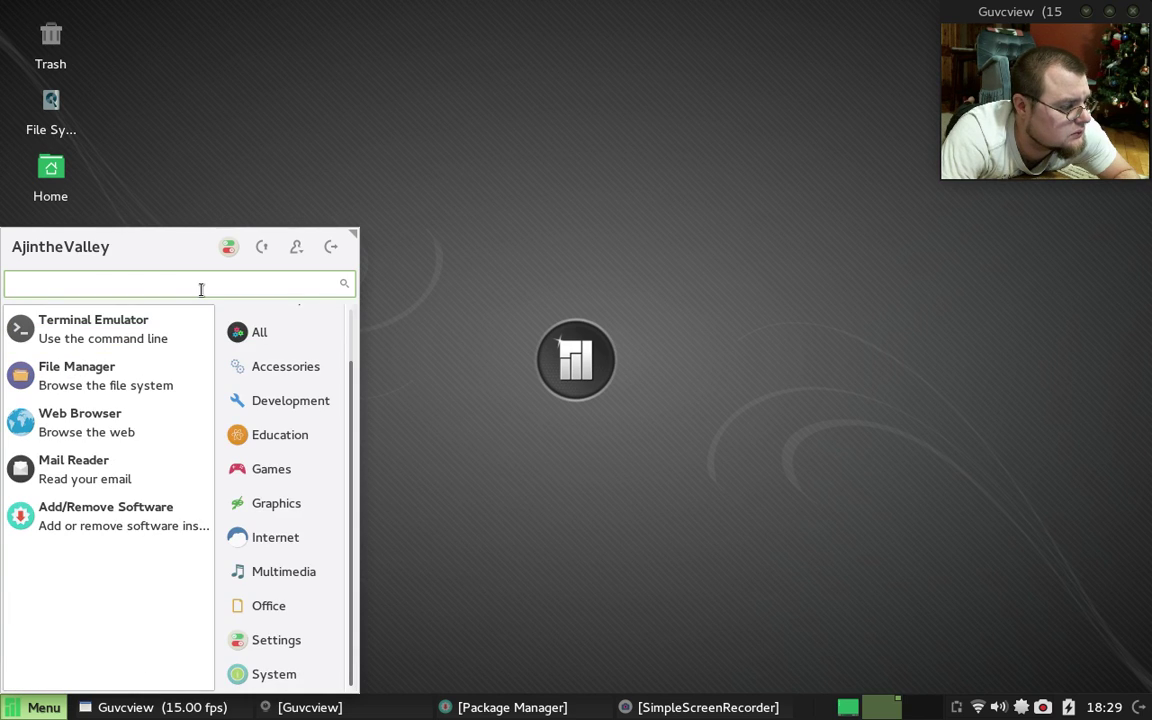
Find and launch the Sensor Viewer, and display its tachometers.
text(s)
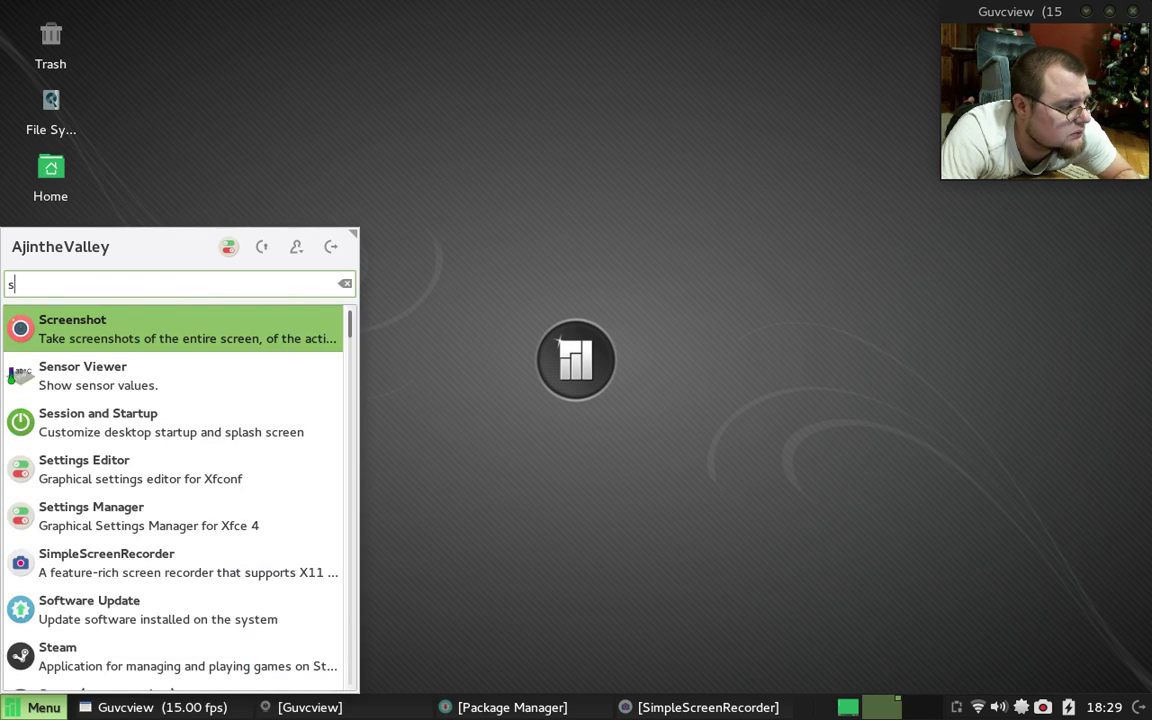
click(144, 364)
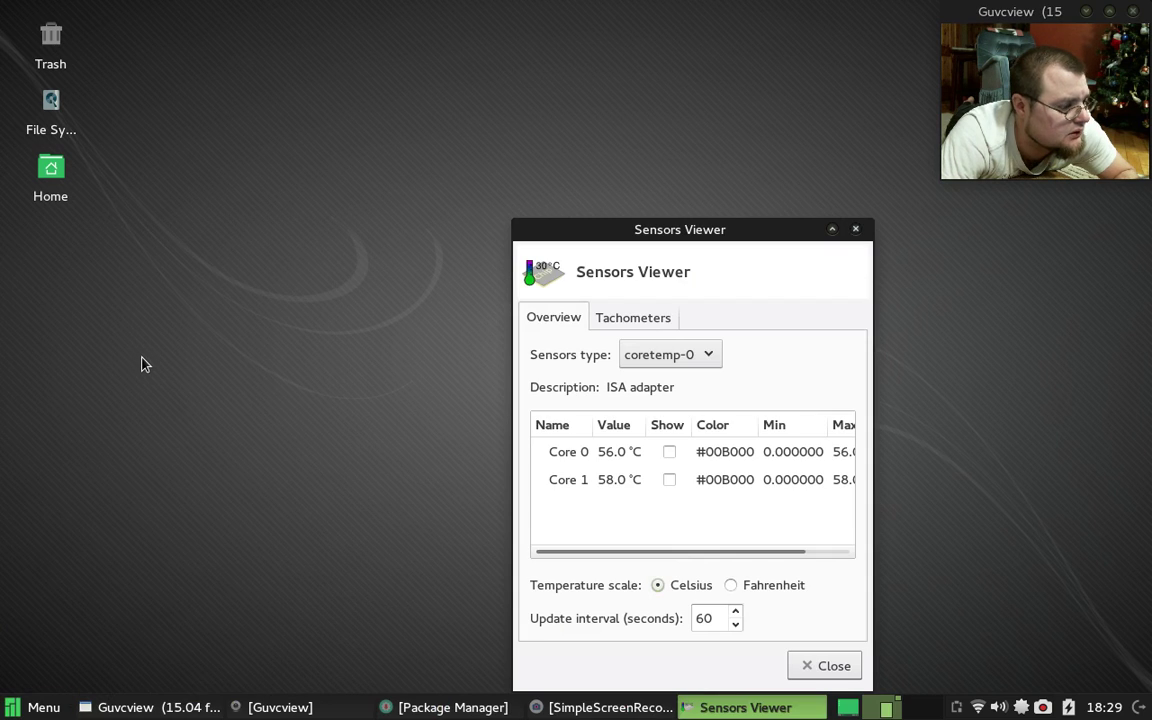
click(620, 313)
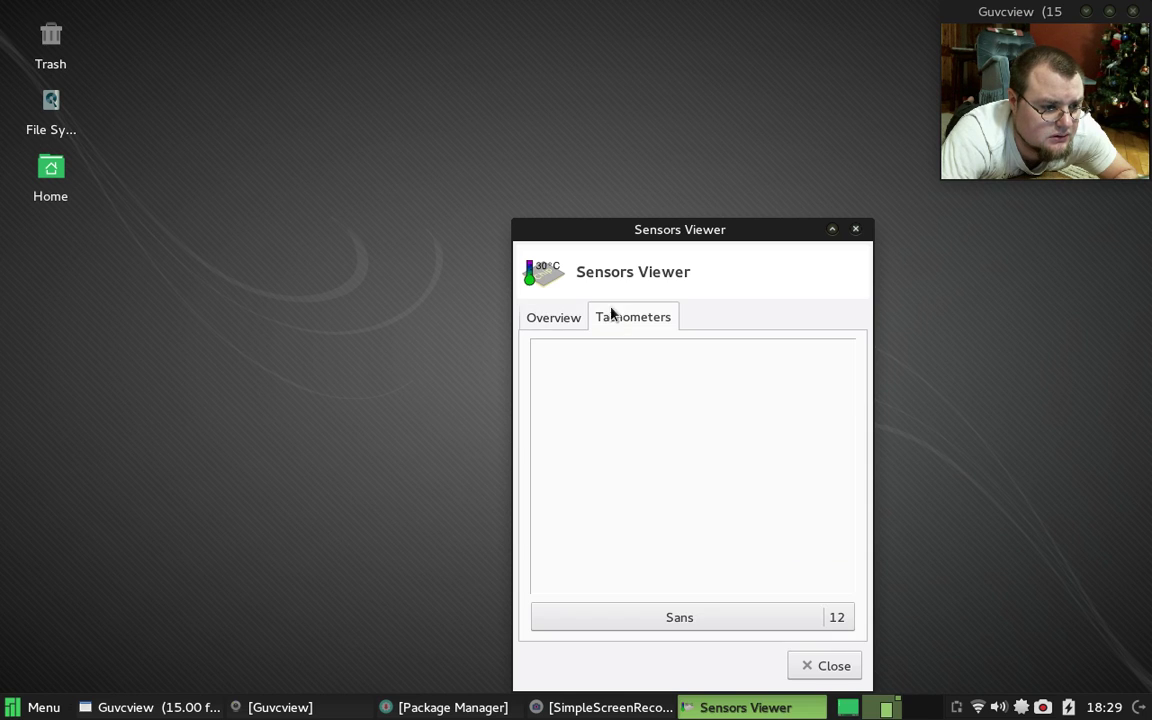
Return to the sensor overview and set the sensors type to ACPI.
click(570, 319)
click(658, 356)
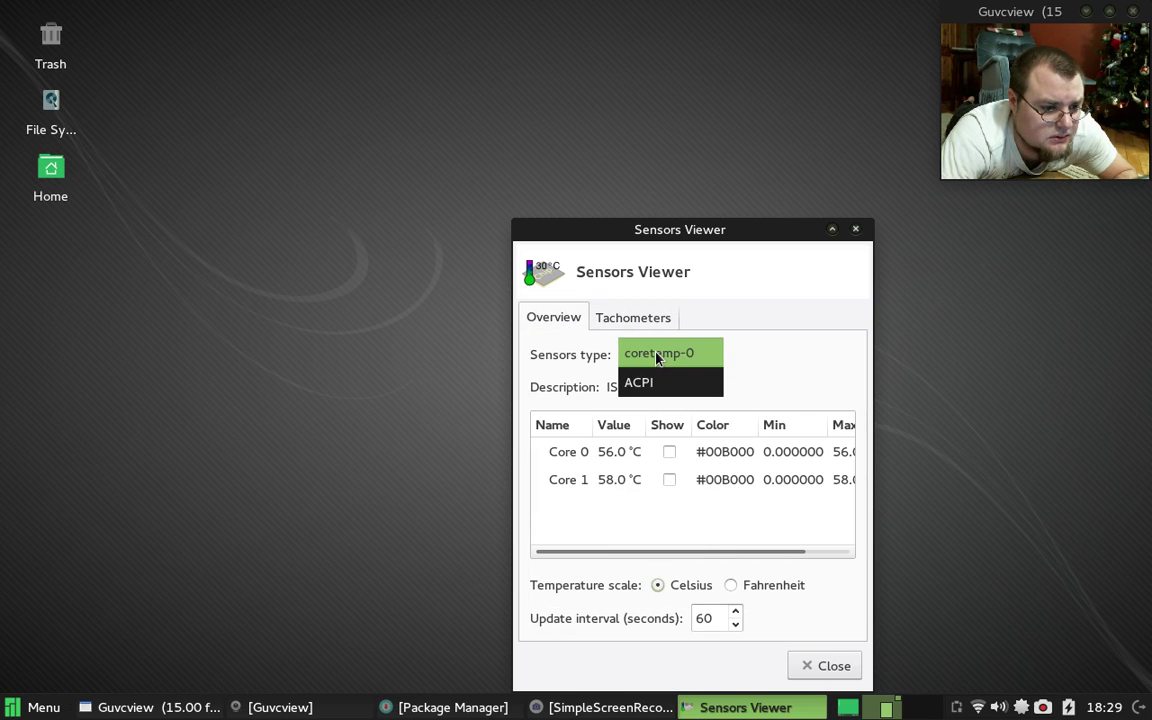
click(650, 381)
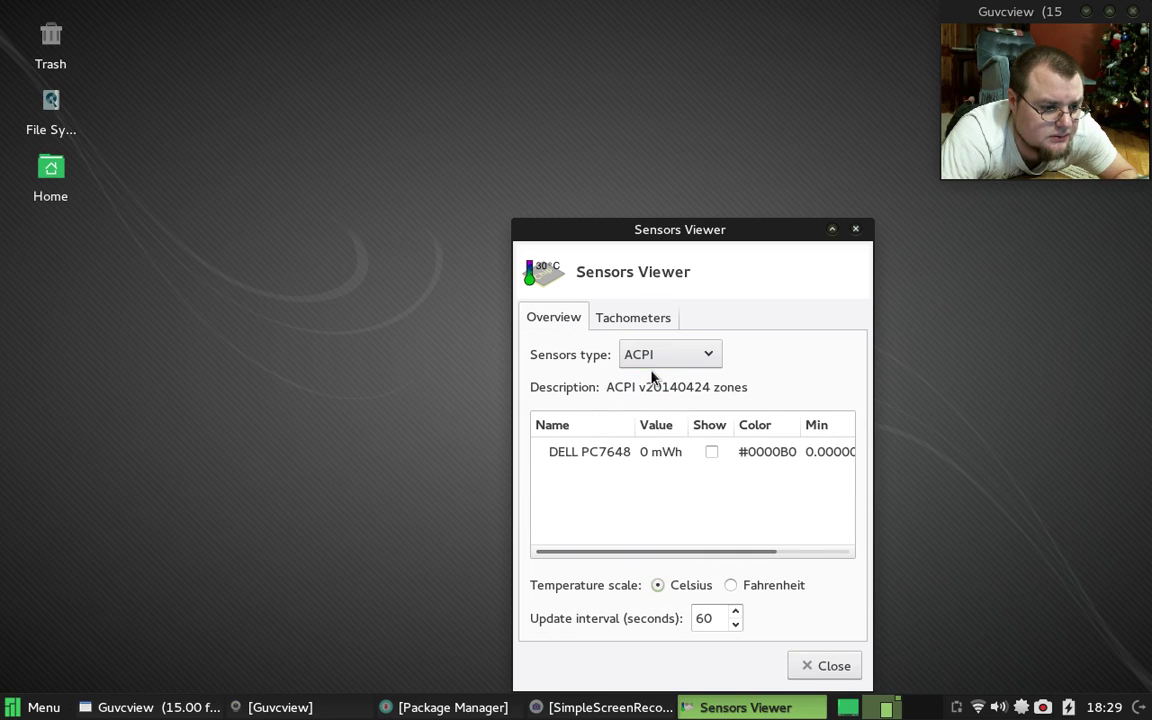
Close the Sensors Viewer, and find and launch the Manjaro Settings Manager.
click(856, 232)
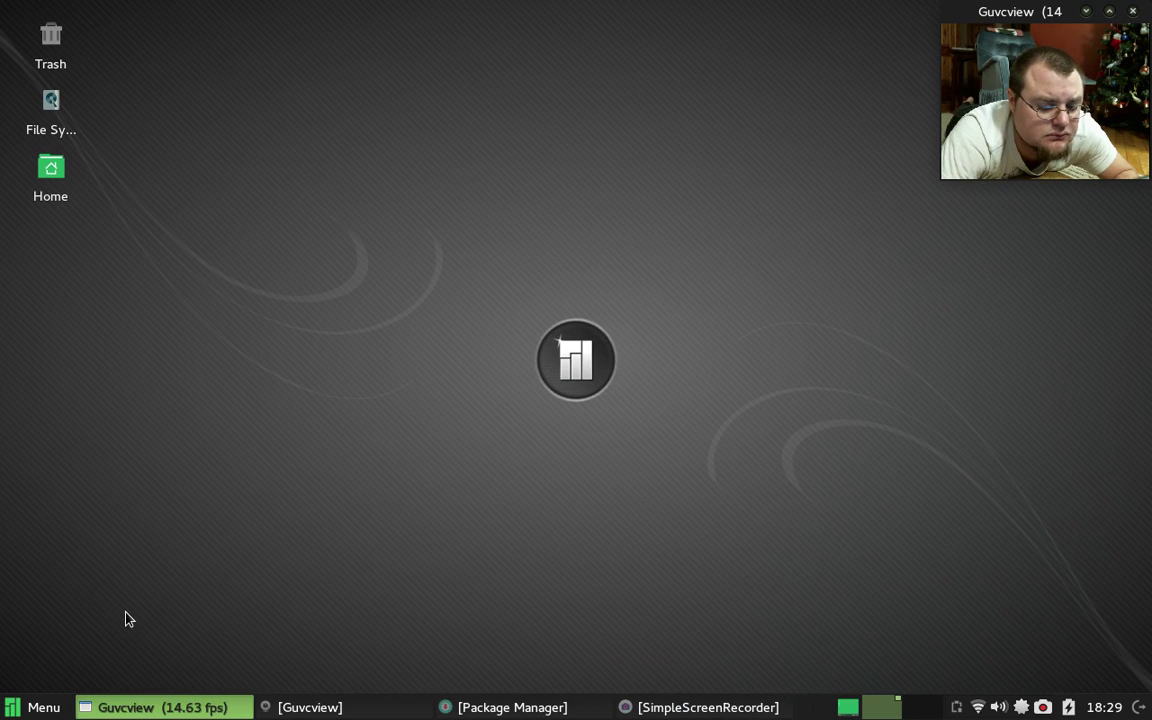
click(61, 708)
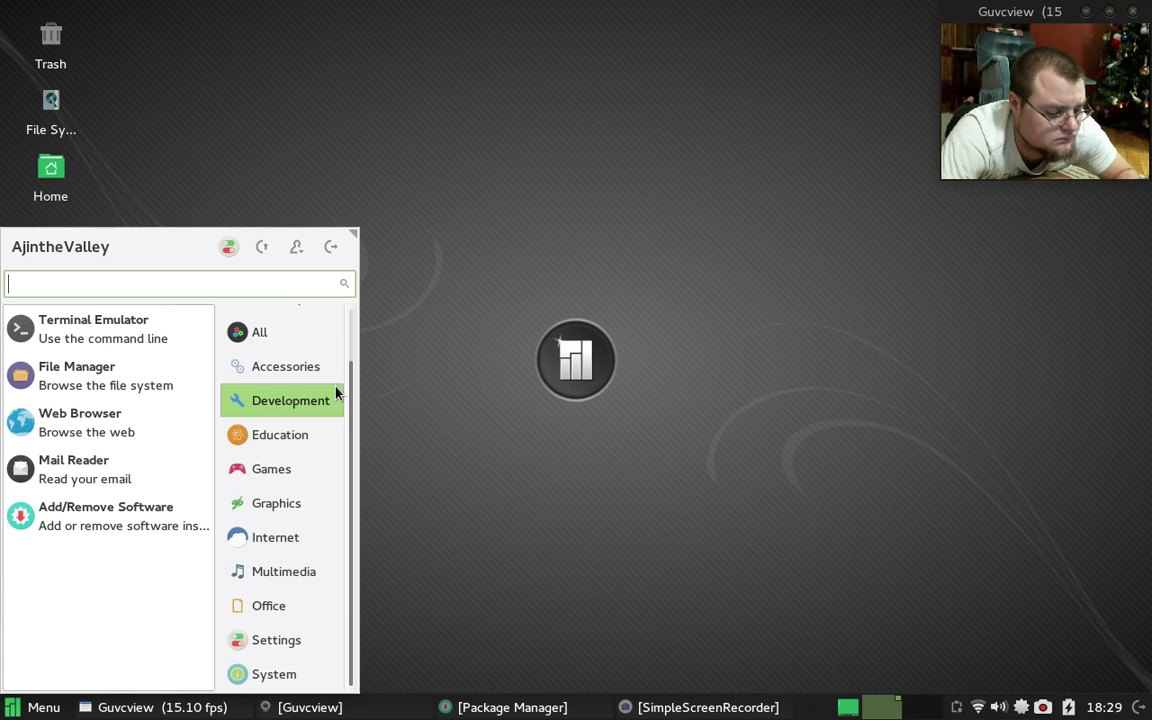
text(man)
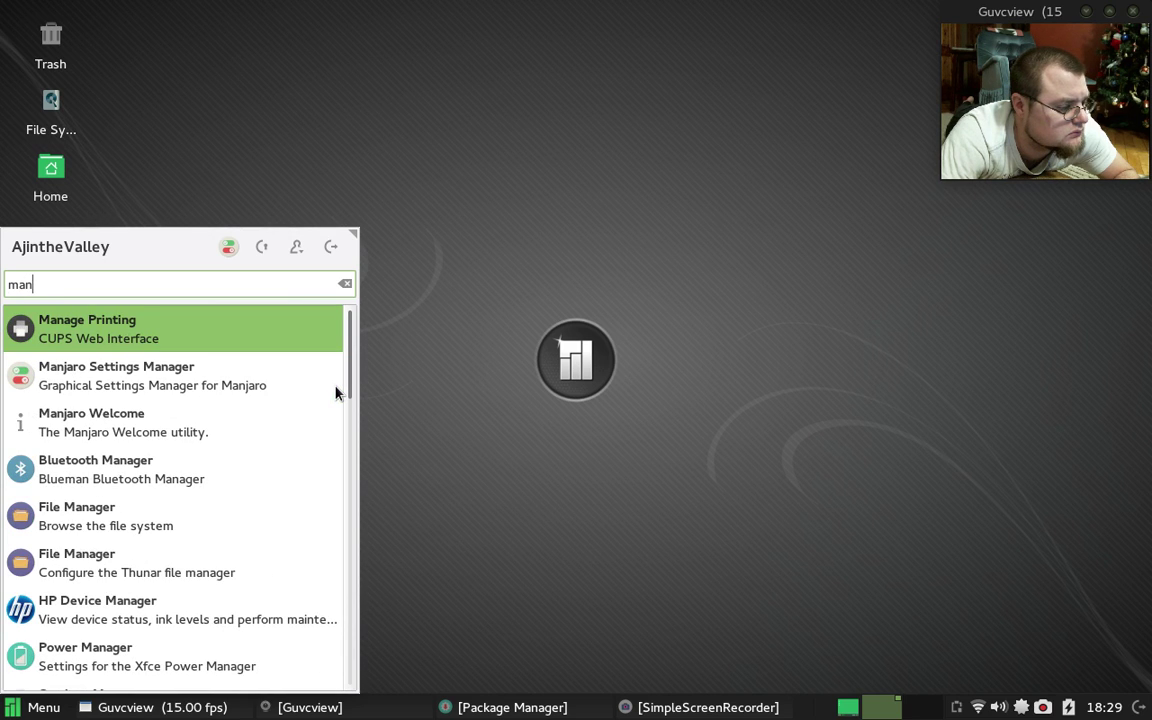
text(j)
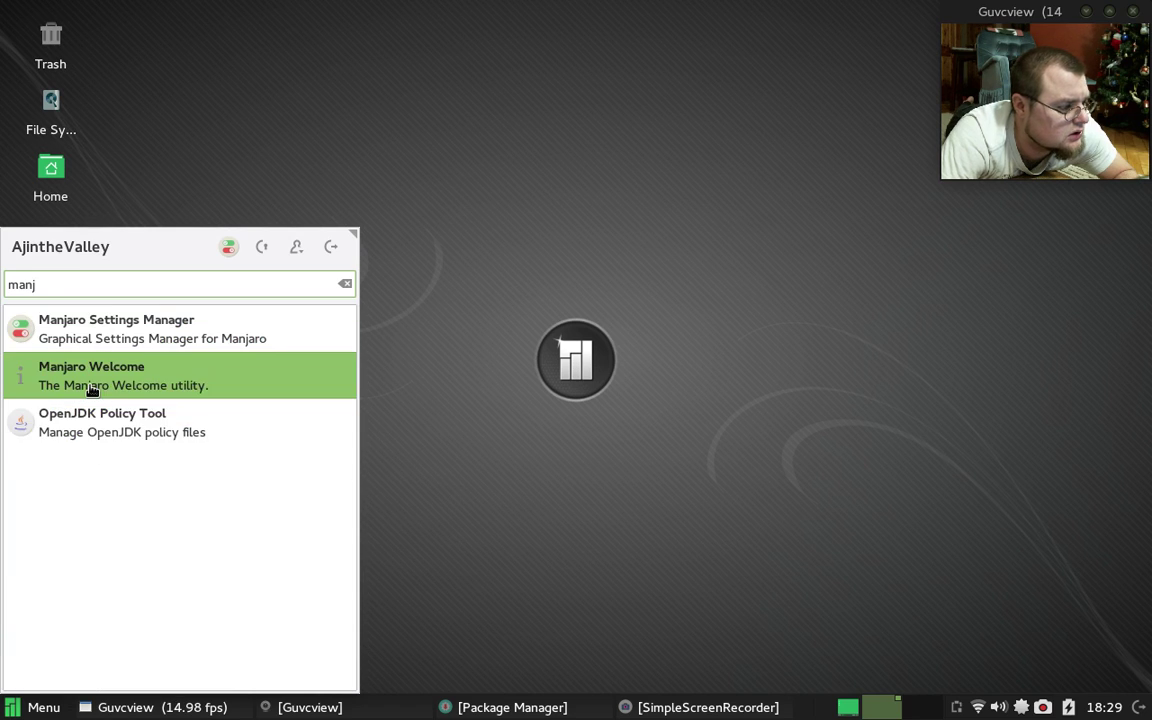
click(117, 344)
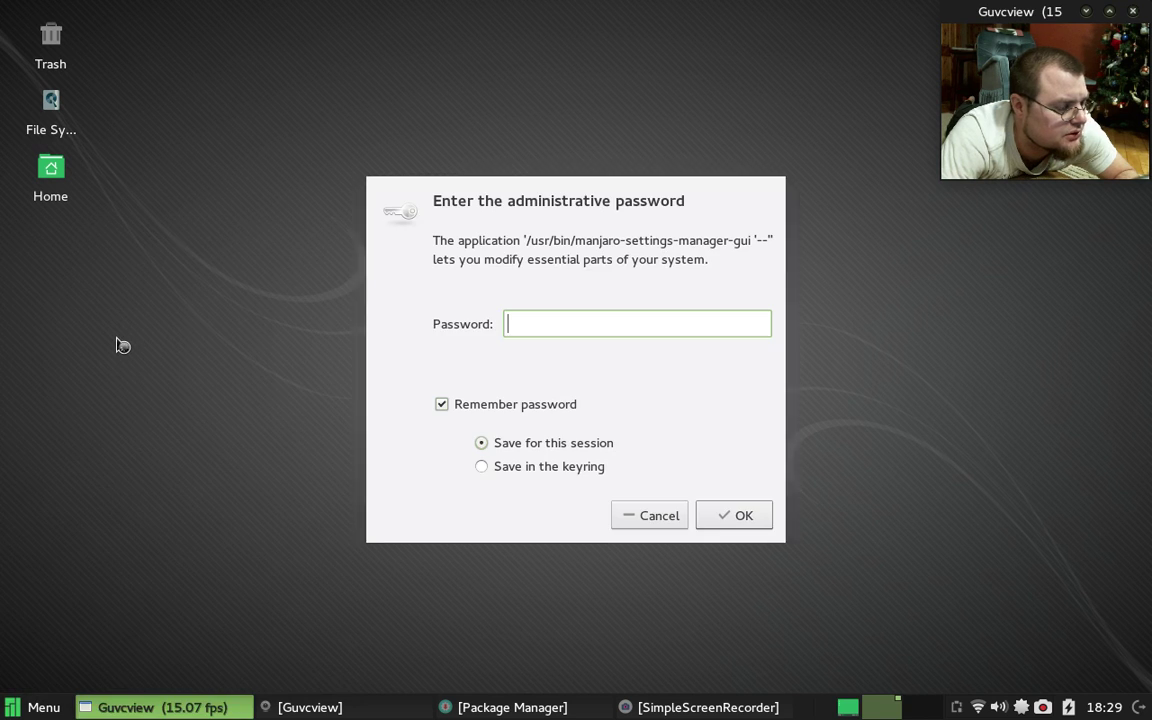
Enter the administrative password to authorize the Manjaro Settings Manager, keeping it remembered for this session.
text(******)
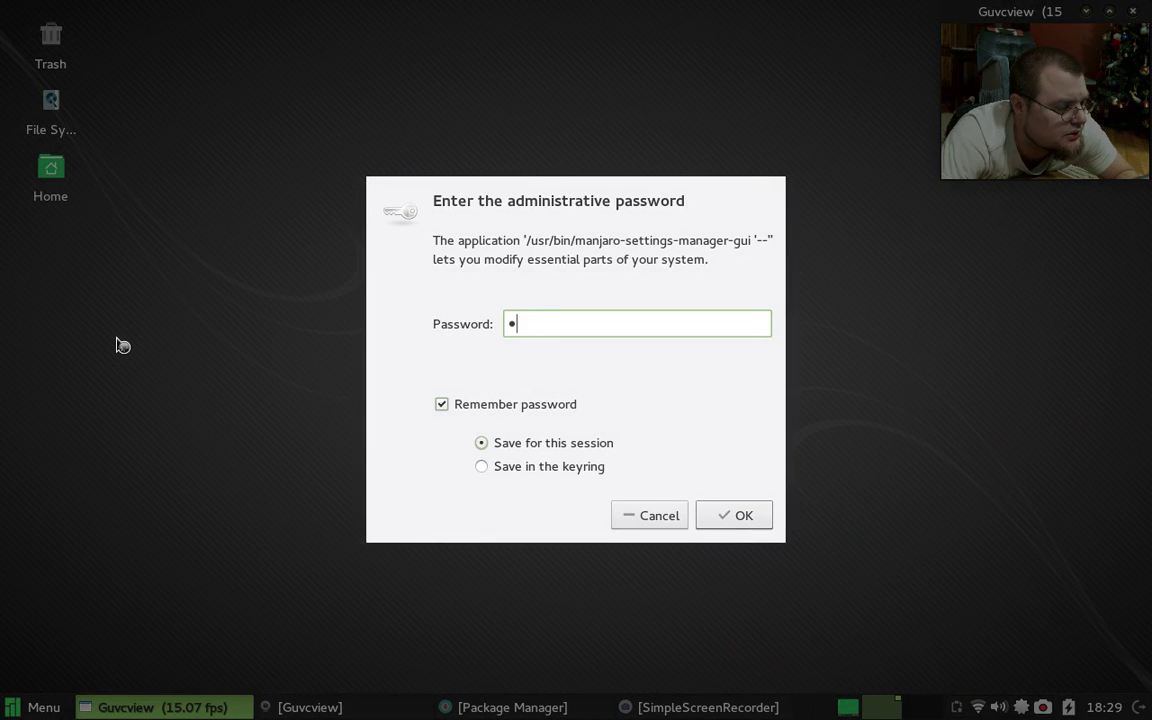
text(****)
key(Return)
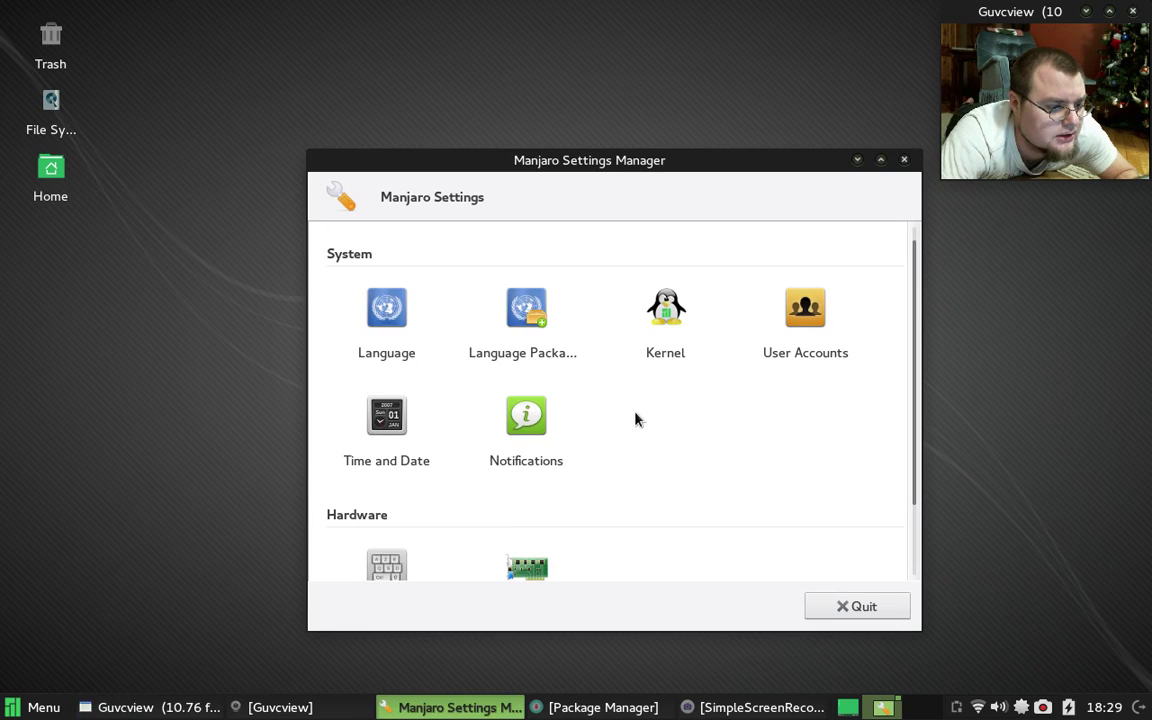
Review the available Linux kernels and the system and hardware settings, and quit the Manjaro Settings Manager.
click(676, 327)
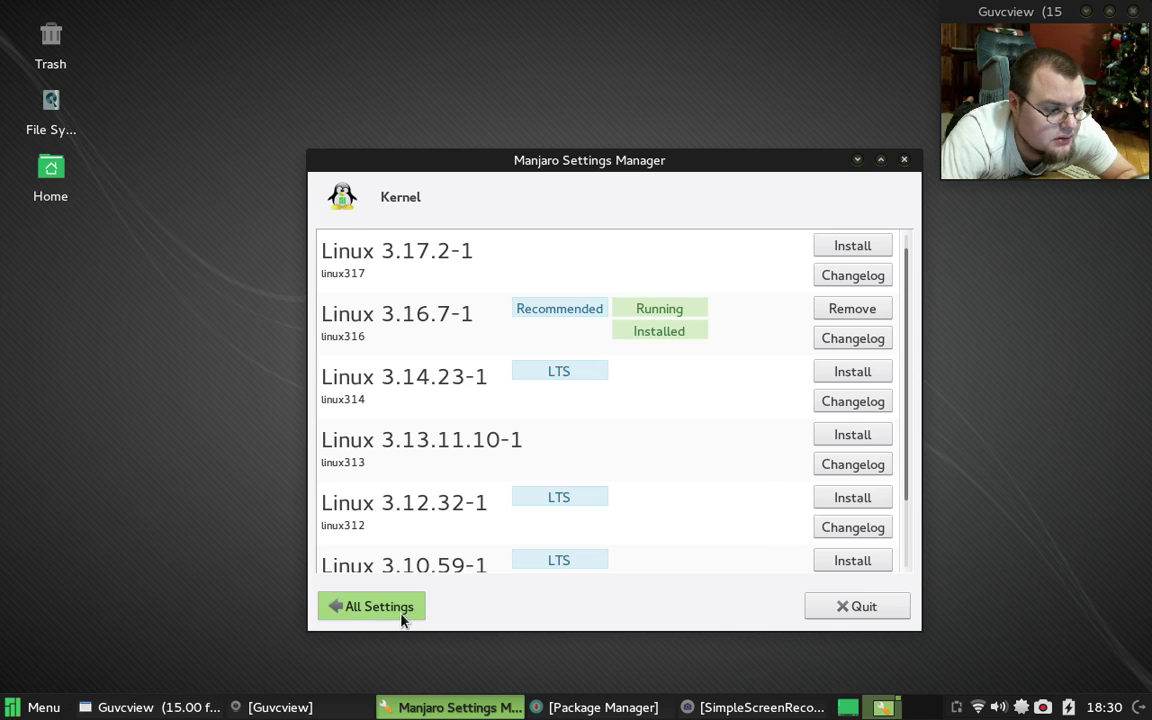
click(360, 607)
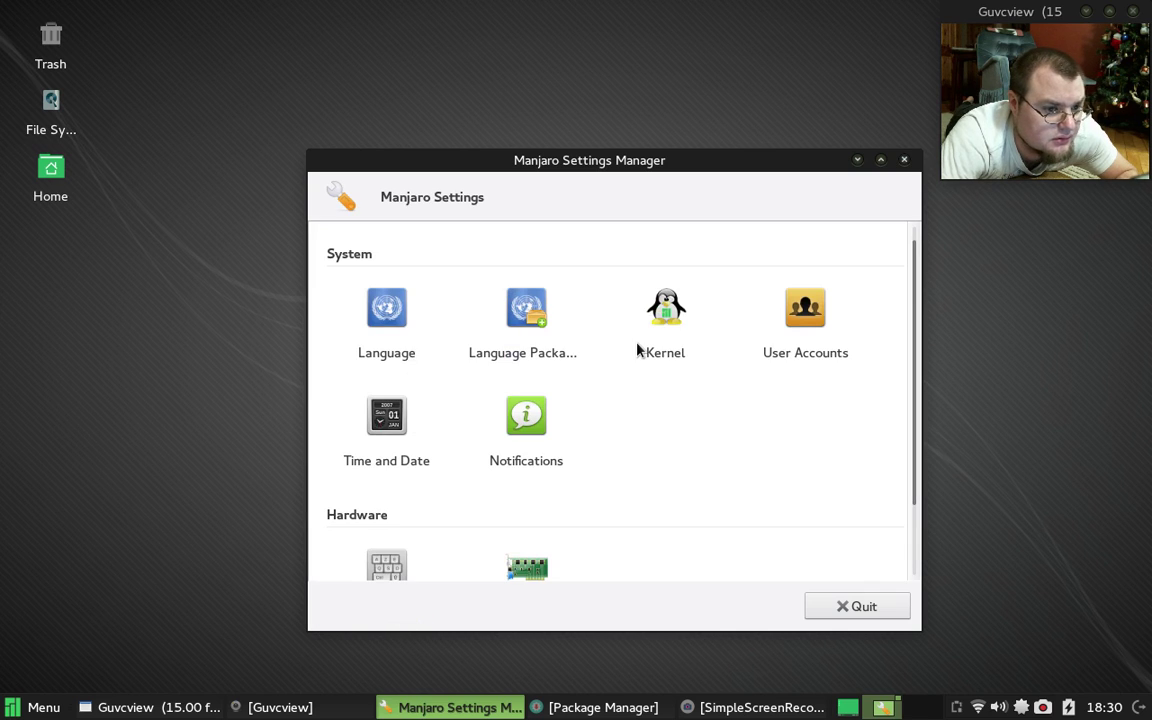
scroll(638, 348, down, 2)
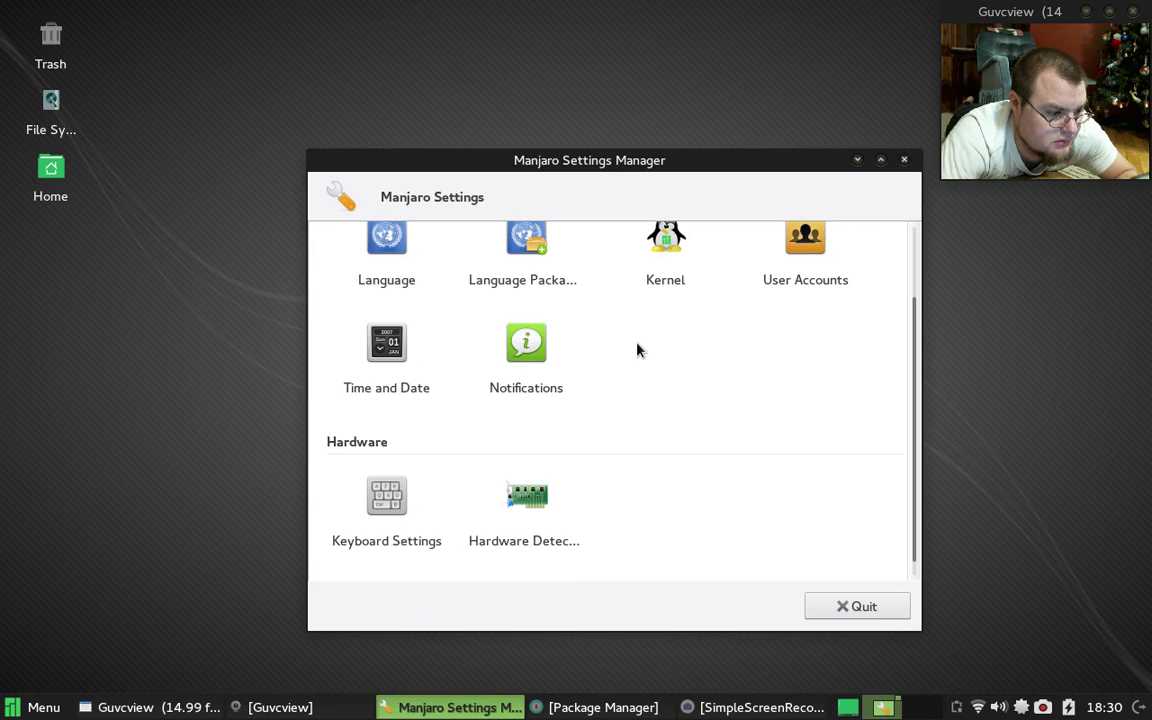
scroll(638, 348, up, 2)
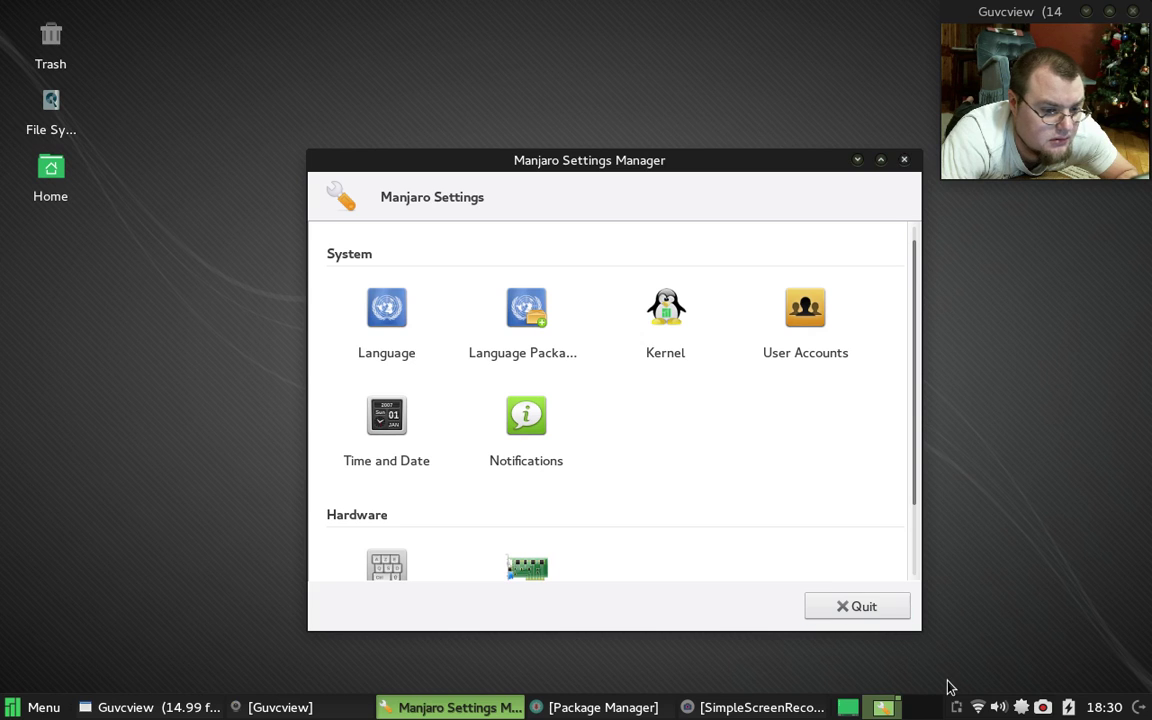
click(879, 616)
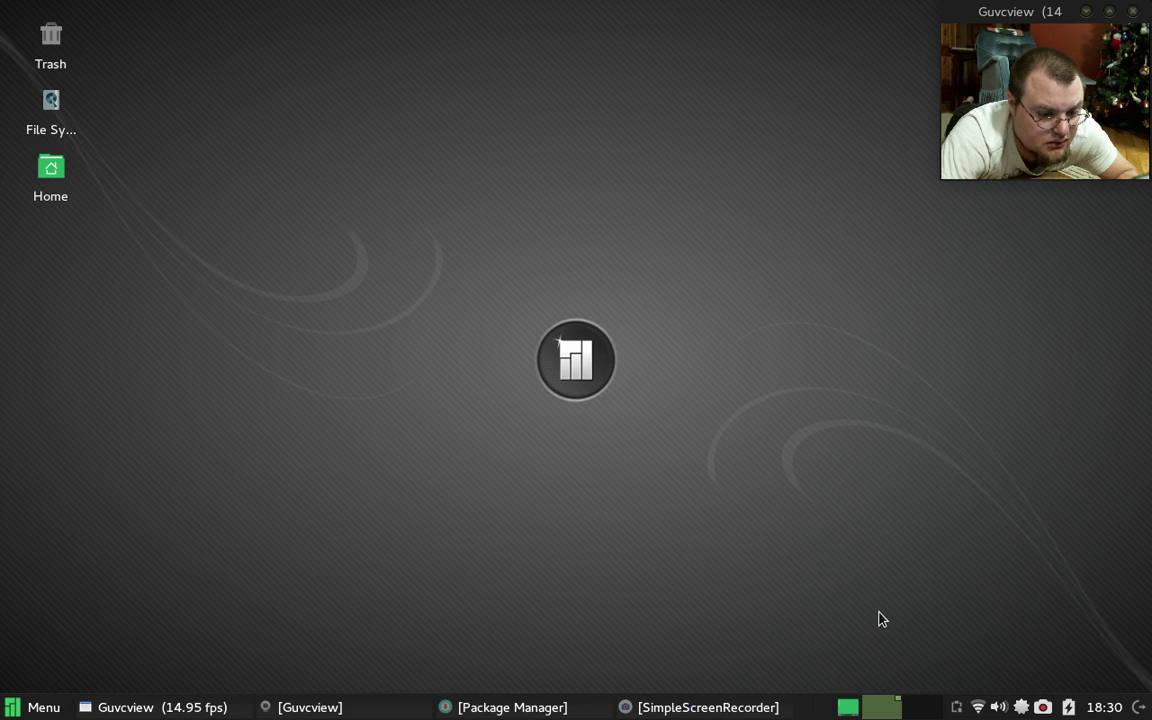
Open the desktop settings and view the wallpaper folder choices, keeping the backdrops folder.
right_click(879, 615)
mouse_move(878, 612)
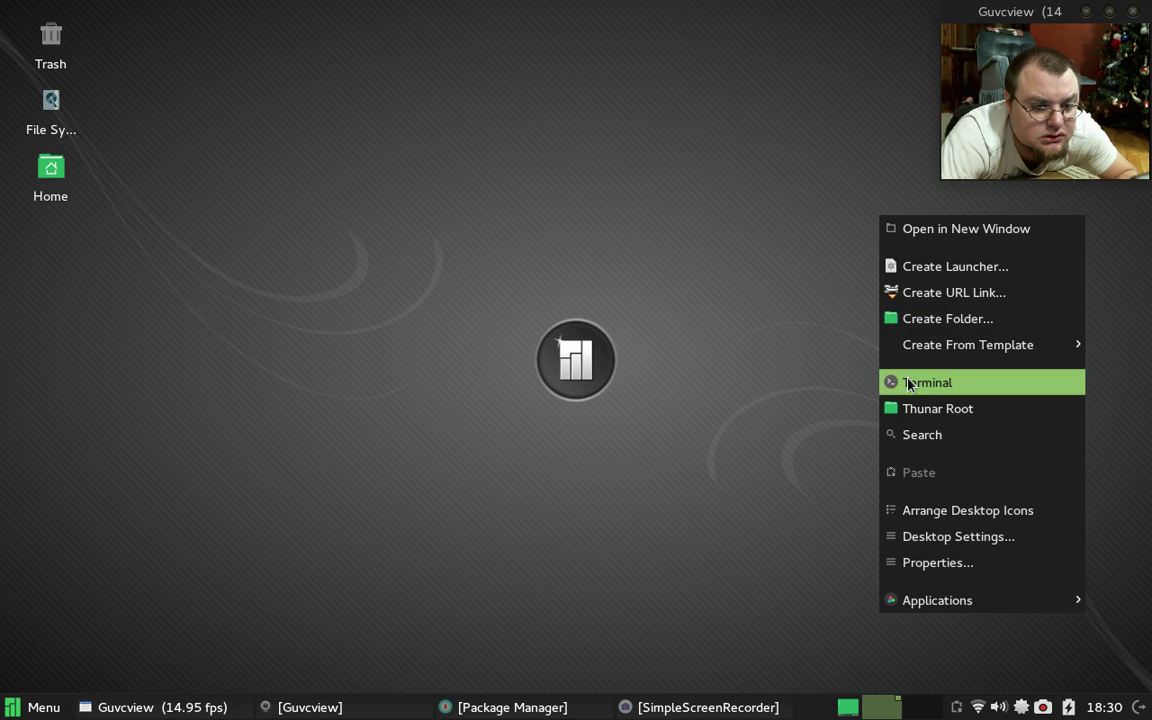
click(918, 536)
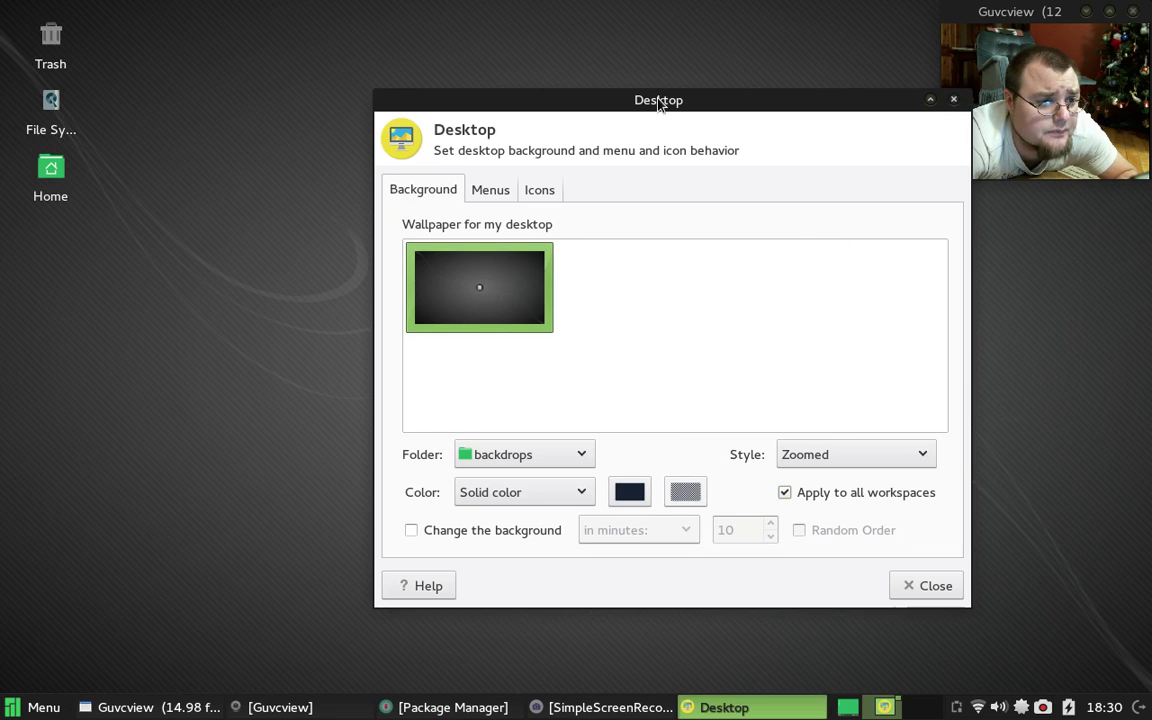
drag(658, 102, 588, 84)
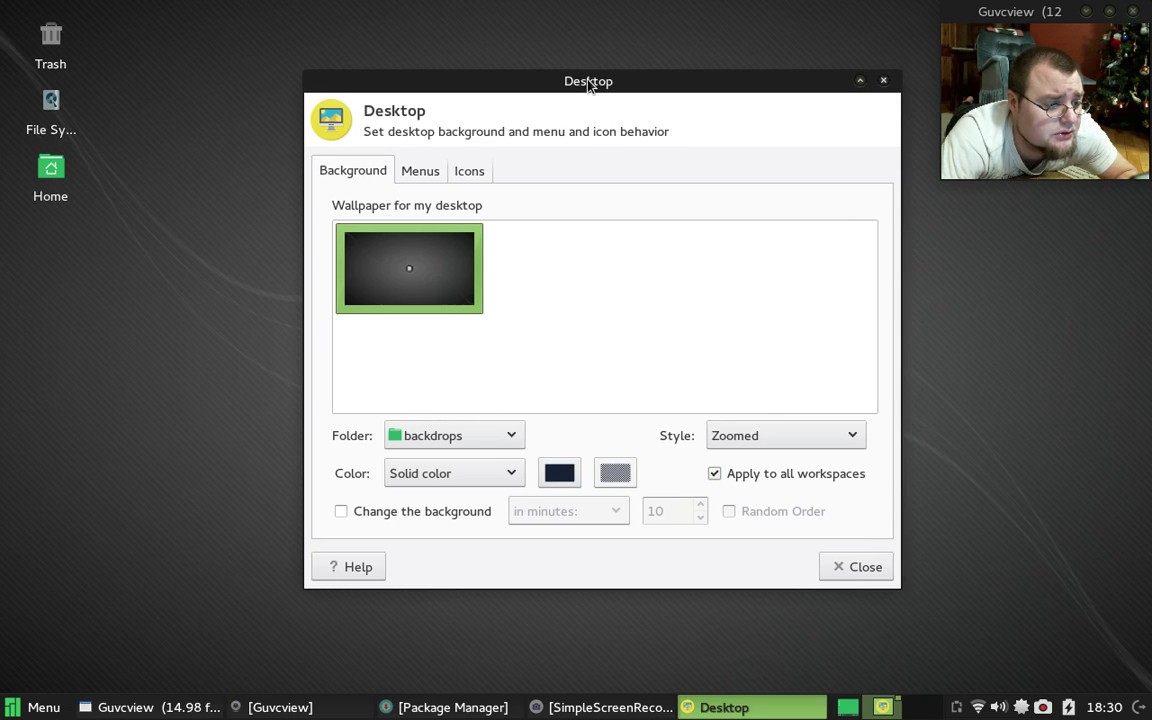
click(498, 436)
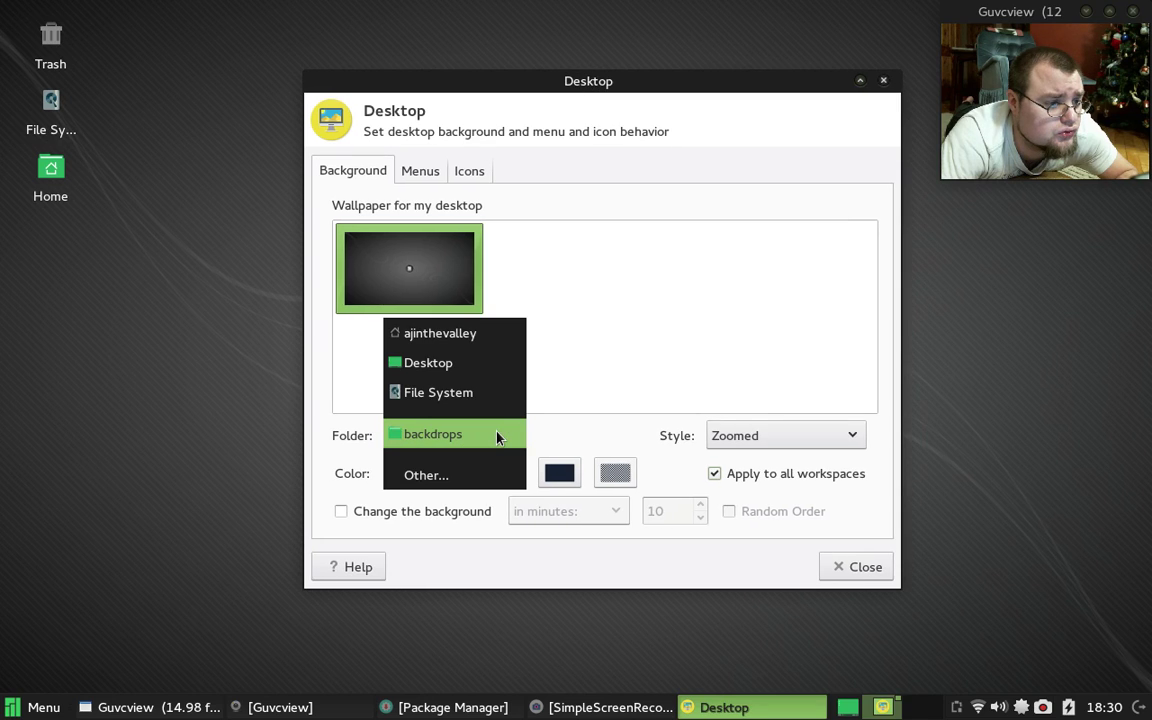
click(498, 436)
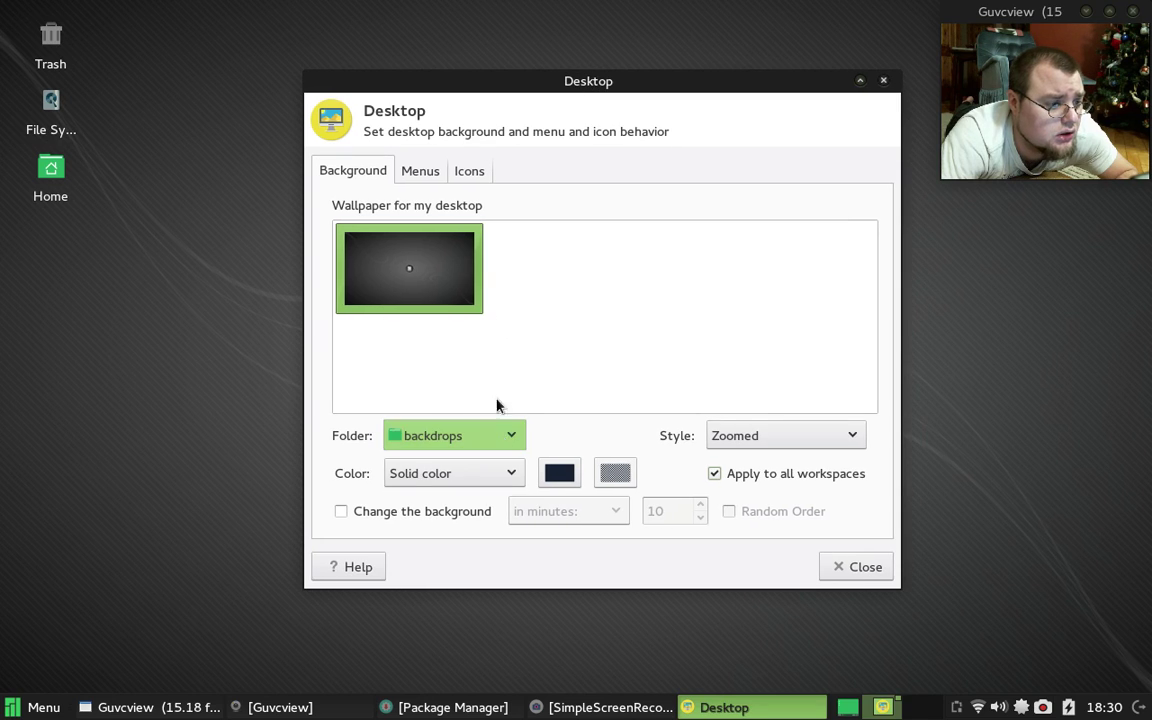
View the desktop's menu and icon settings, and return to the background settings.
click(426, 172)
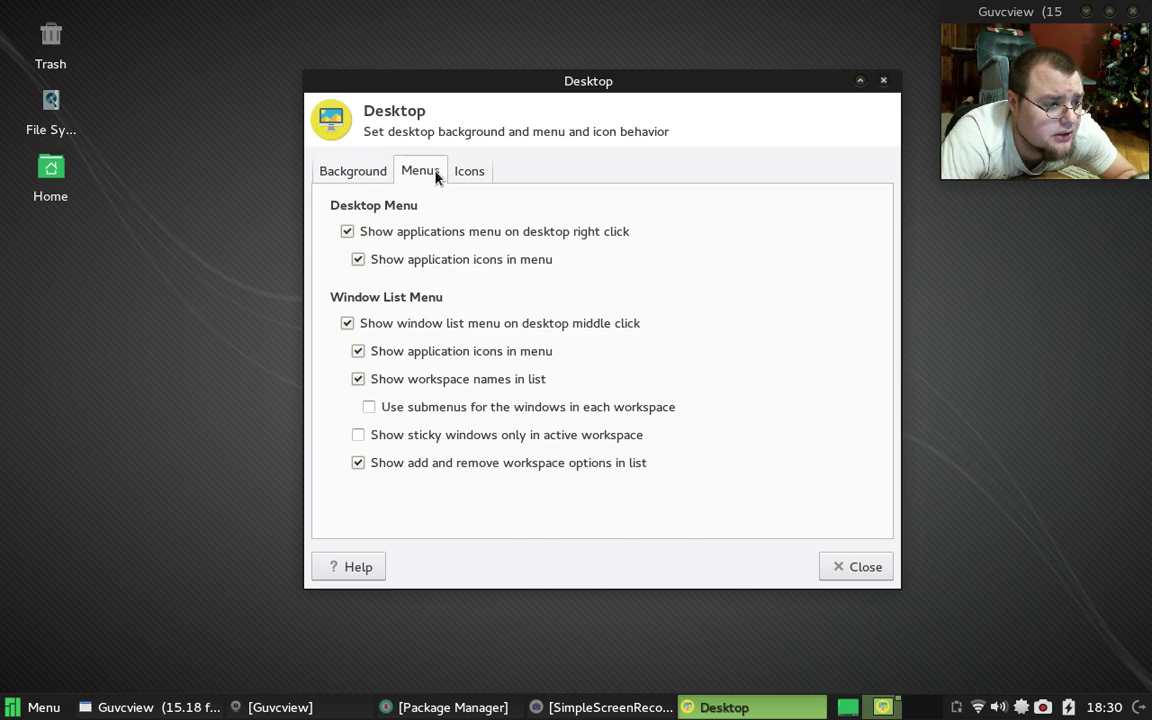
click(466, 172)
click(355, 169)
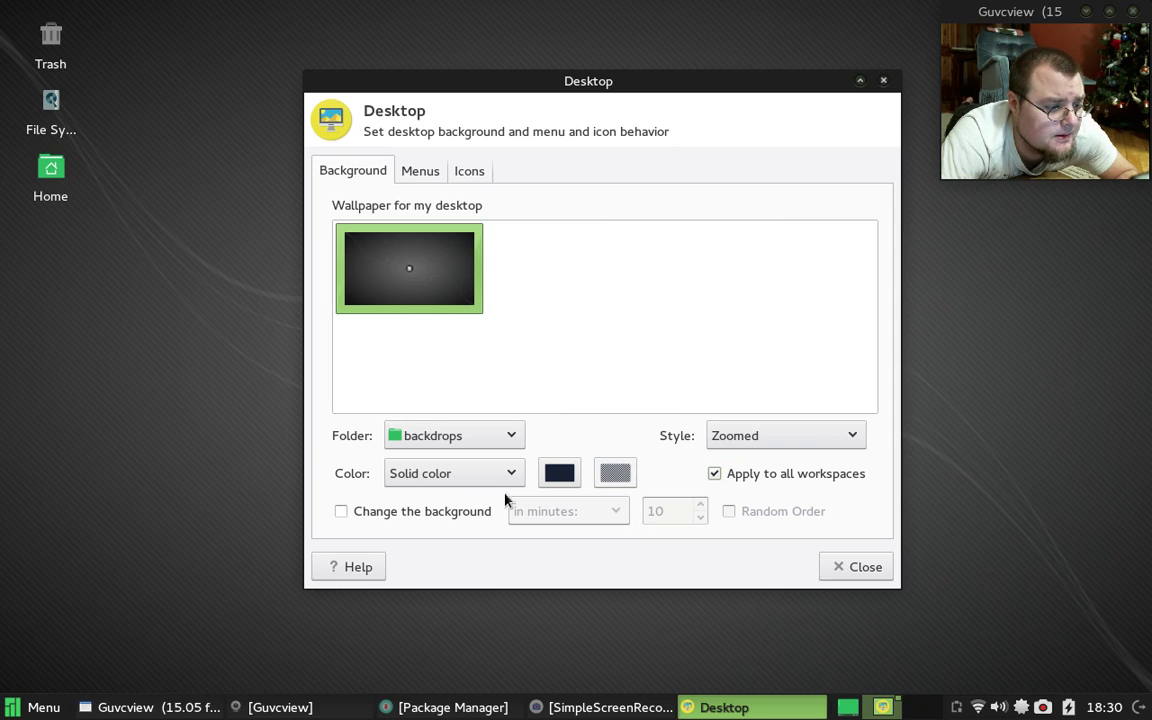
Try the timed background change option, turn it off again, and recheck the wallpaper folder choices.
click(460, 519)
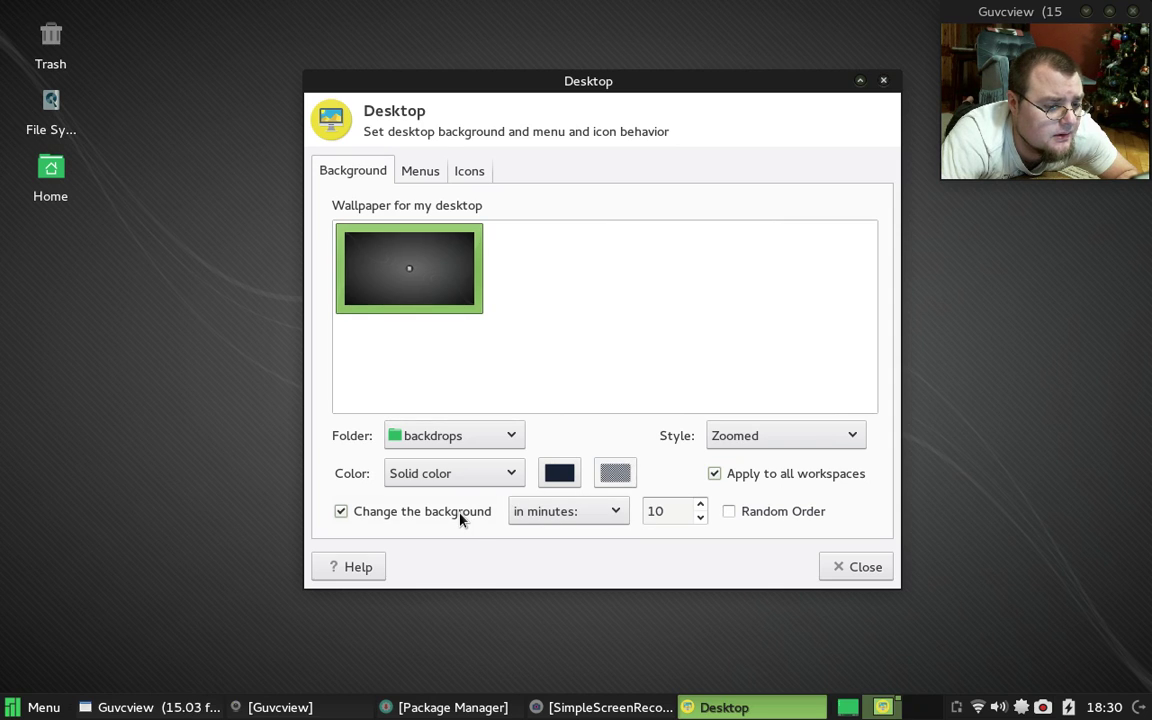
click(460, 519)
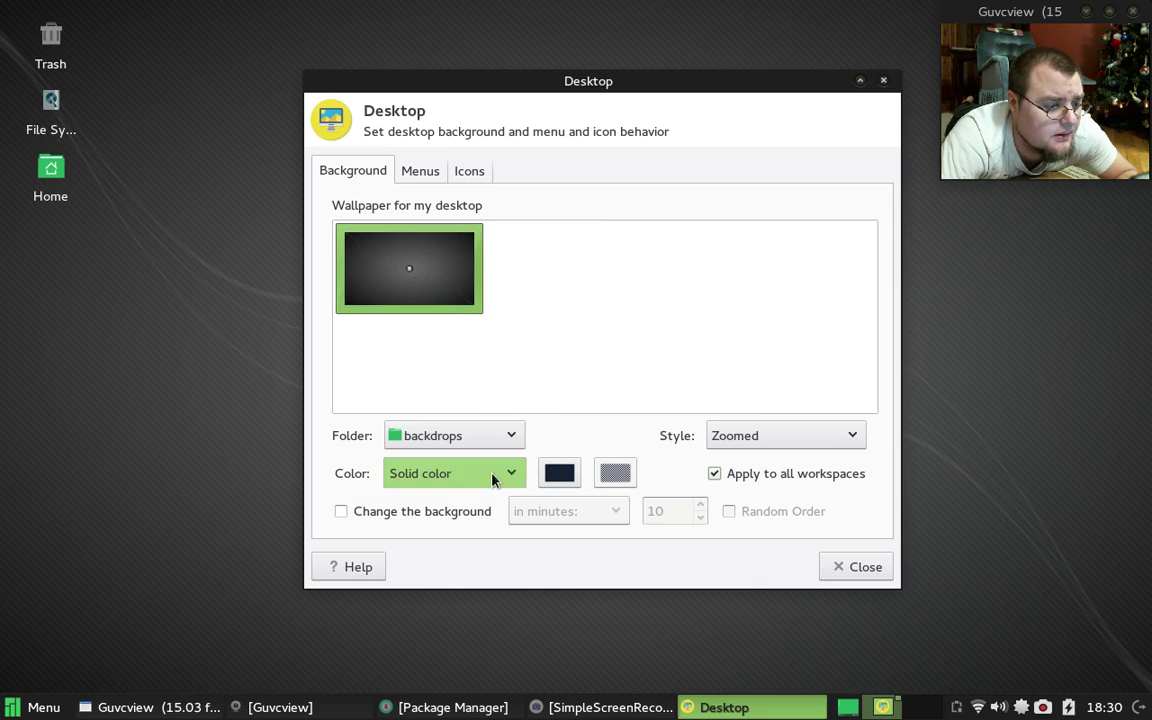
click(517, 439)
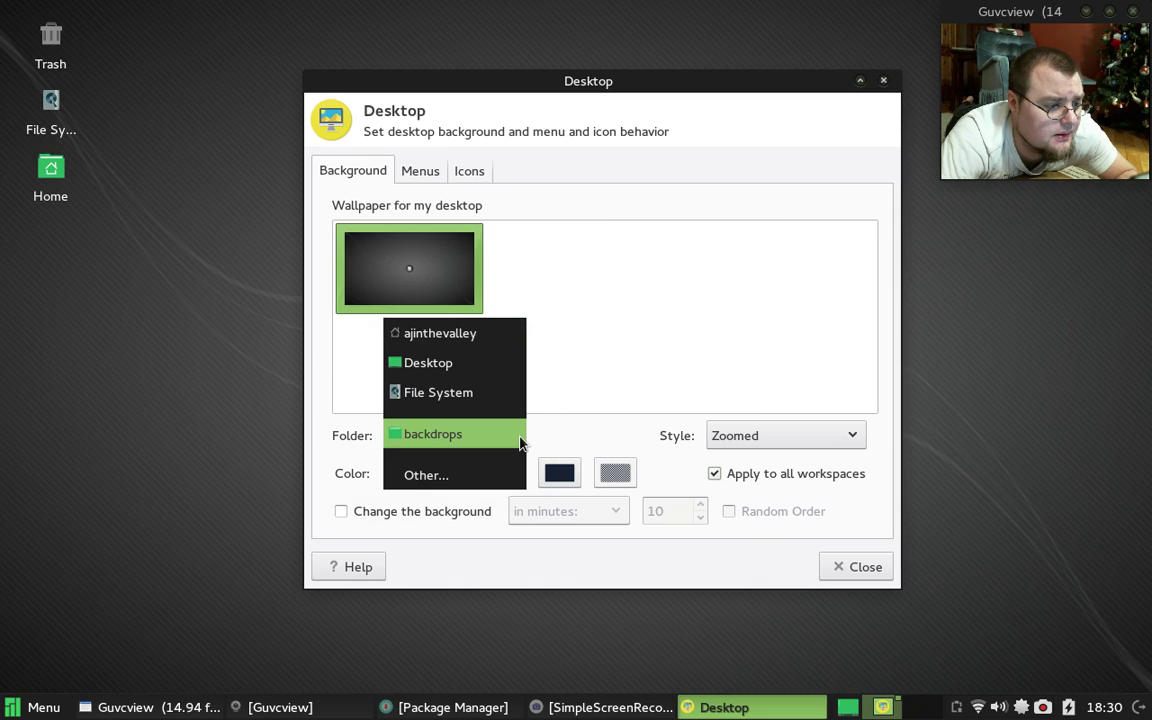
click(520, 443)
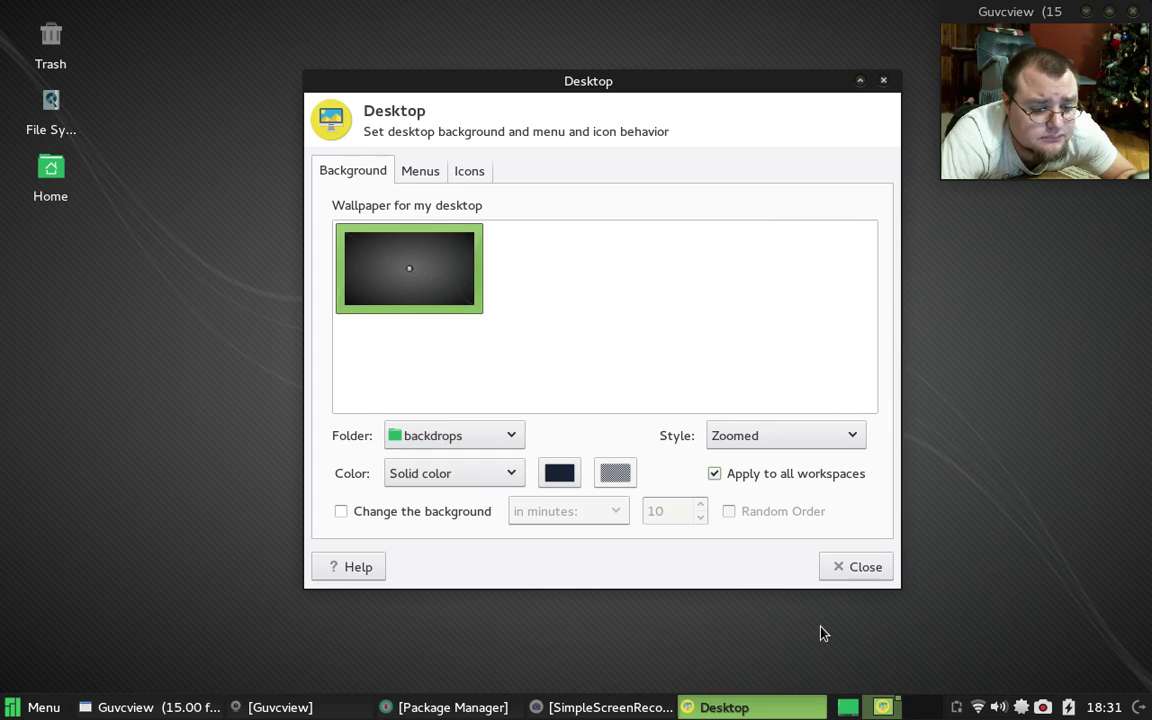
Hide the SimpleScreenRecorder window and bring up its command for saving the recording.
click(1043, 712)
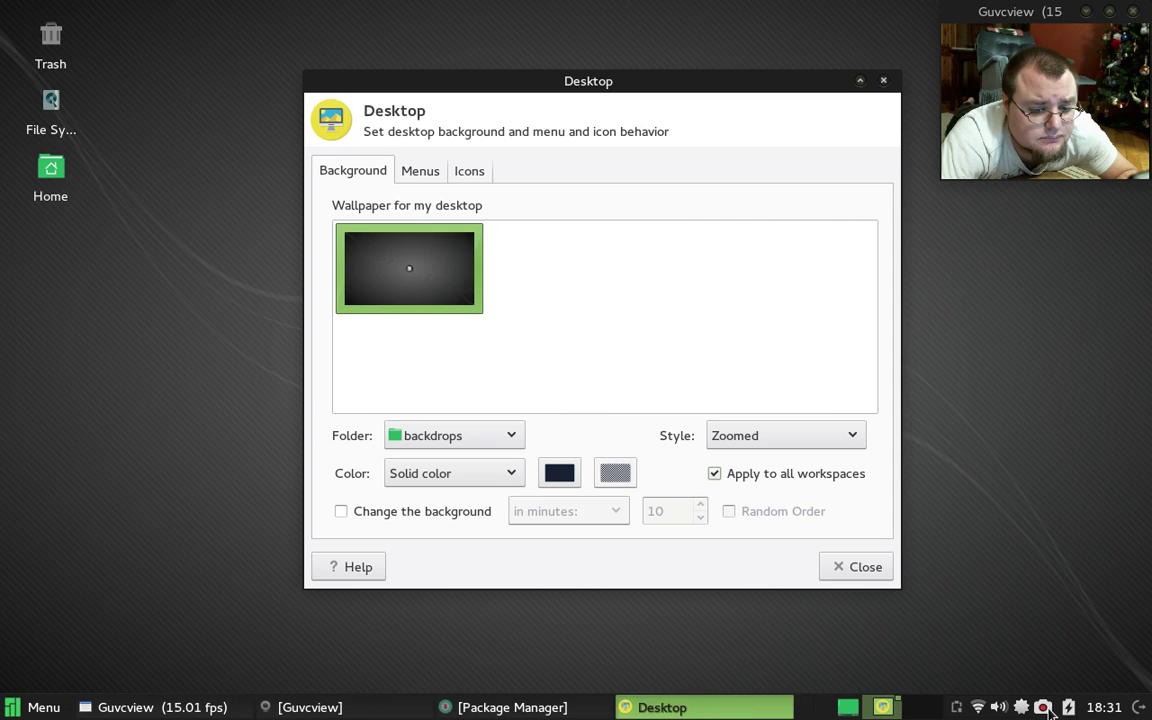
right_click(1043, 712)
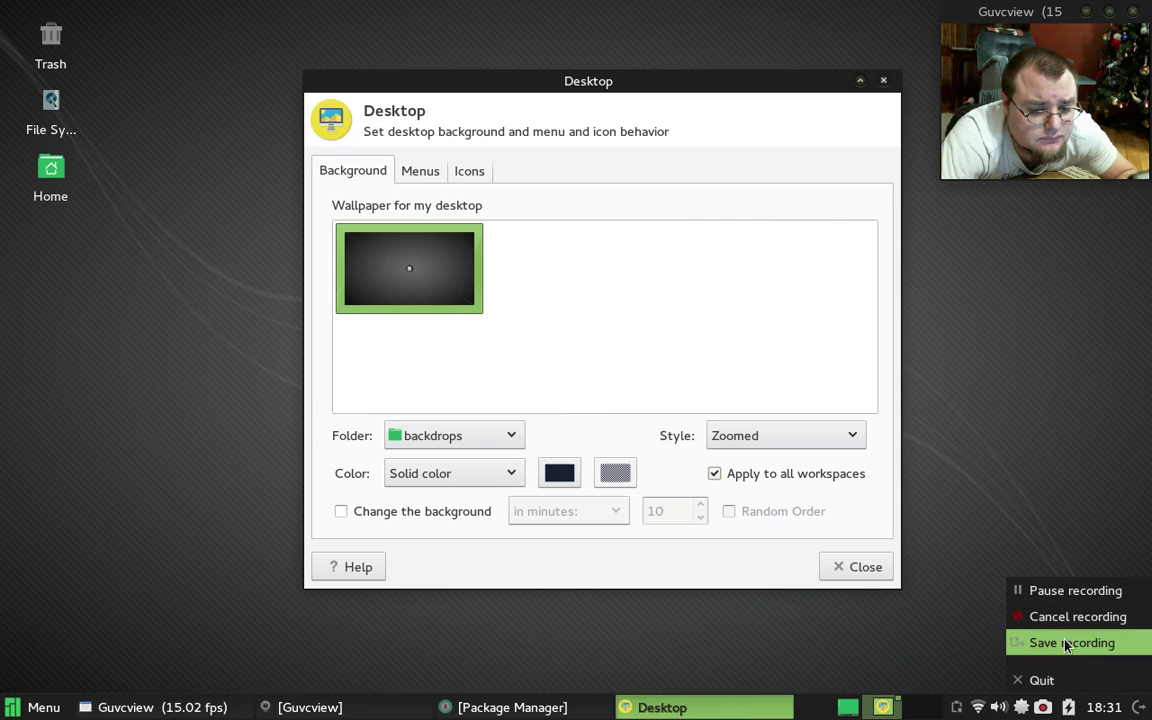